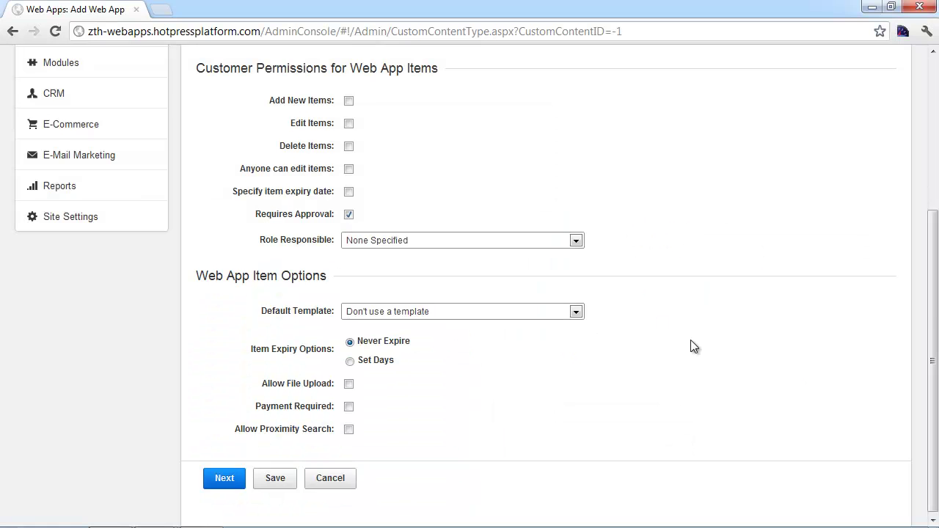
# Step: Enter 'test-webapp' as the Web App Name and confirm the URL now ends in /test-webapp
pyautogui.scroll(1, 692, 346)
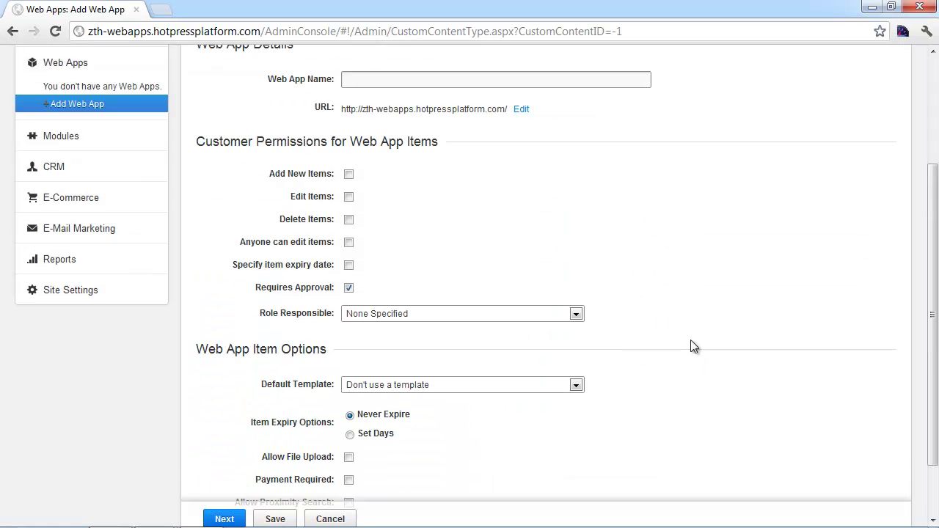
pyautogui.scroll(2, 692, 346)
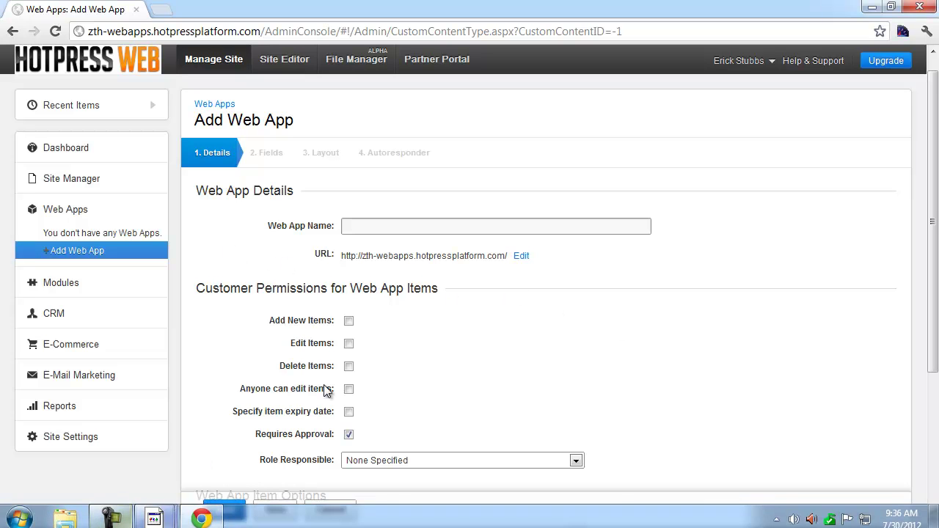
pyautogui.click(110, 519)
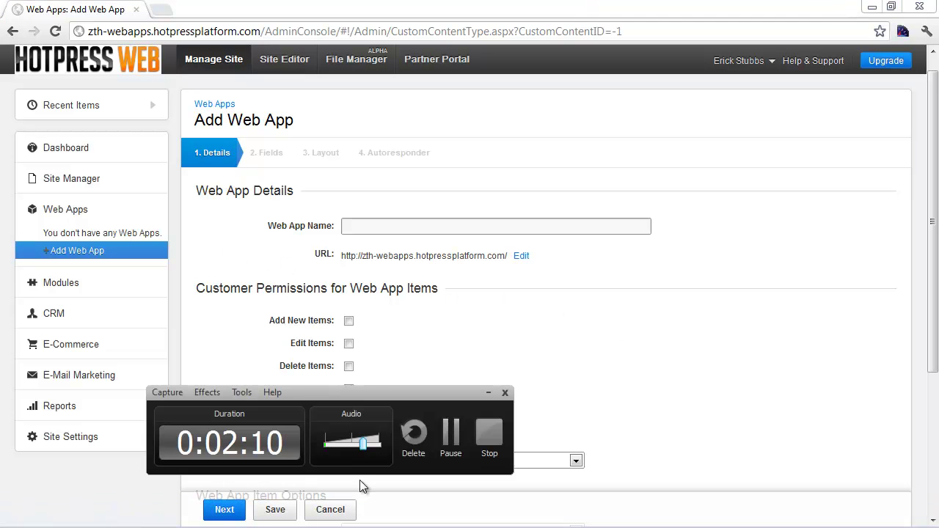
pyautogui.click(489, 431)
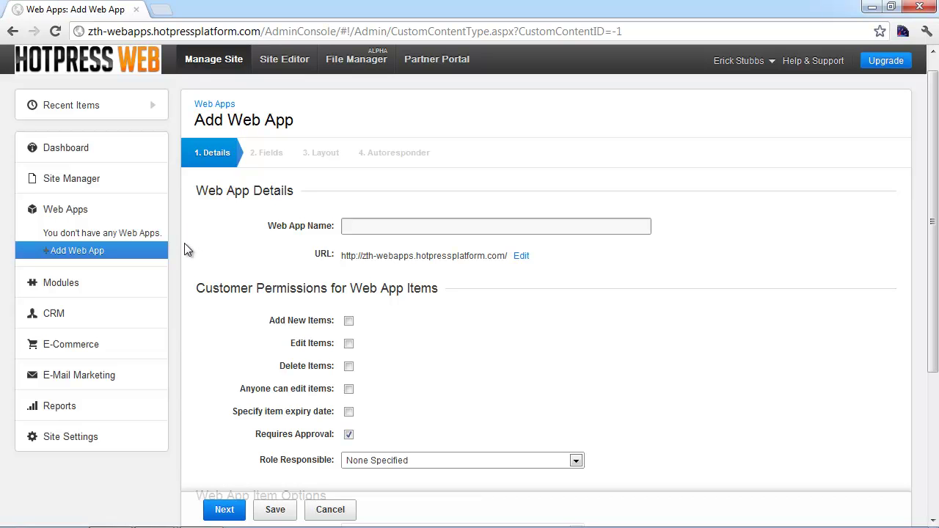
pyautogui.click(370, 225)
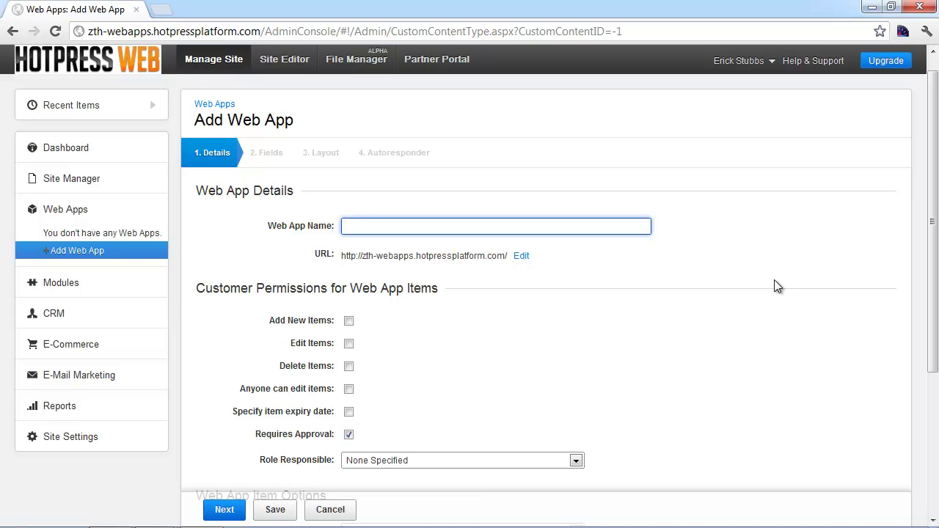
pyautogui.write('test-webapp')
pyautogui.click(549, 259)
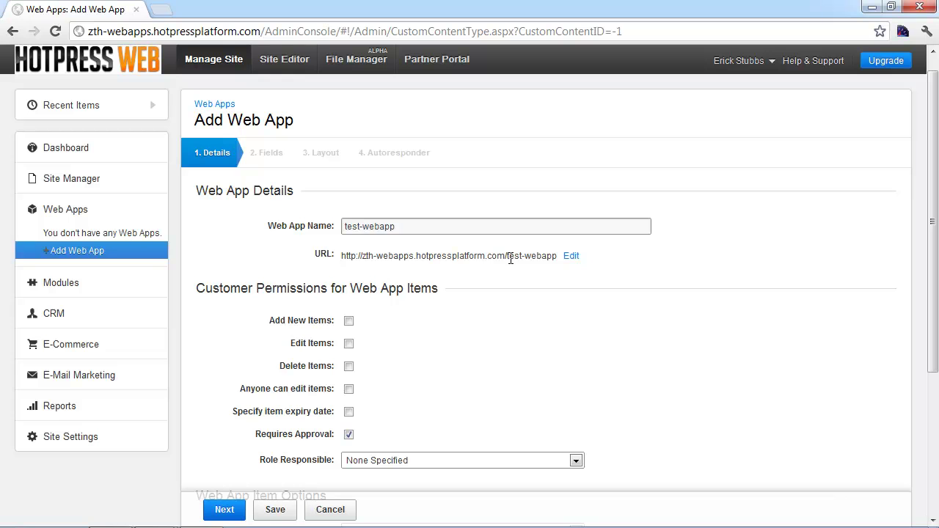
pyautogui.moveTo(506, 256); pyautogui.dragTo(554, 268)
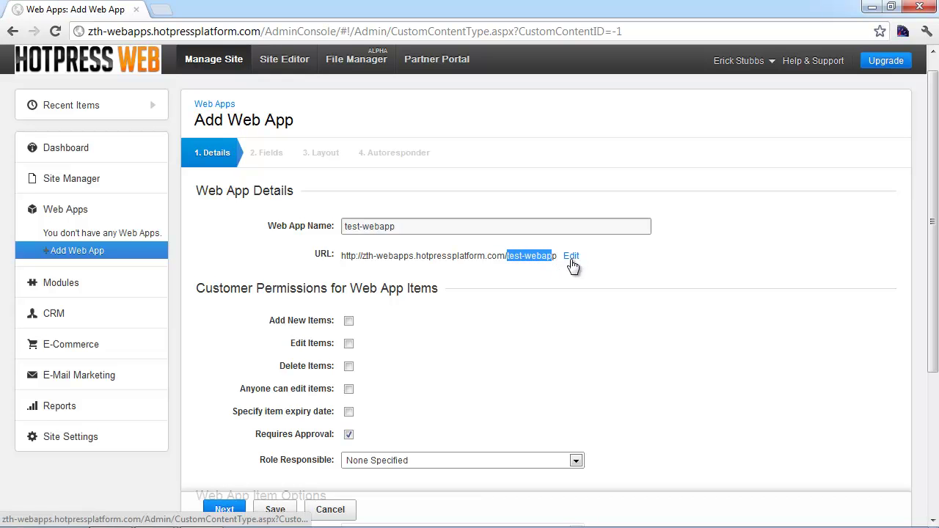
pyautogui.click(586, 265)
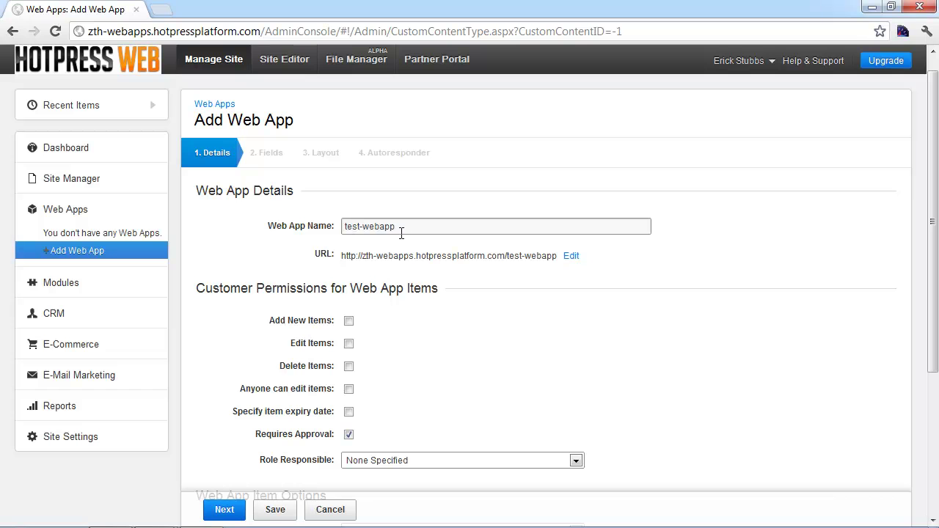
# Step: Under Web App Item Options, set the Default Template to 'Use default template'
pyautogui.scroll(-1, 558, 282)
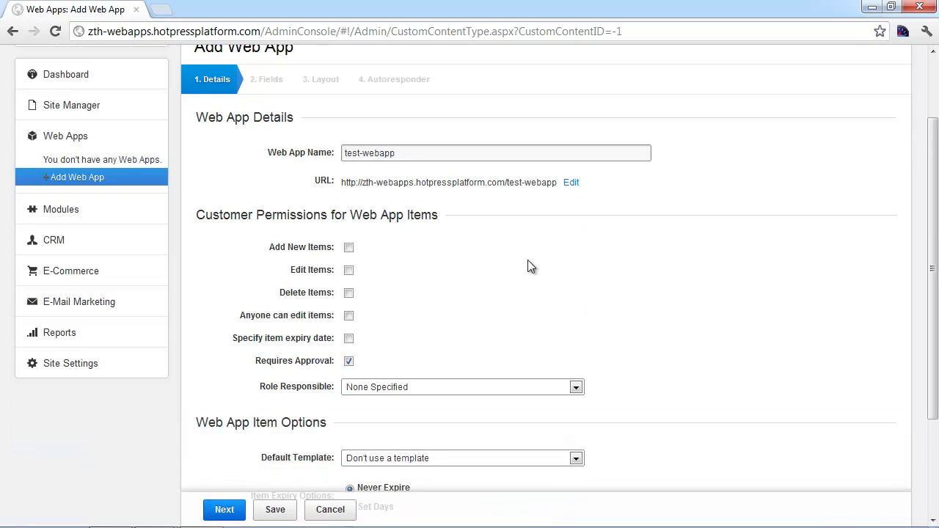
pyautogui.scroll(-1, 494, 283)
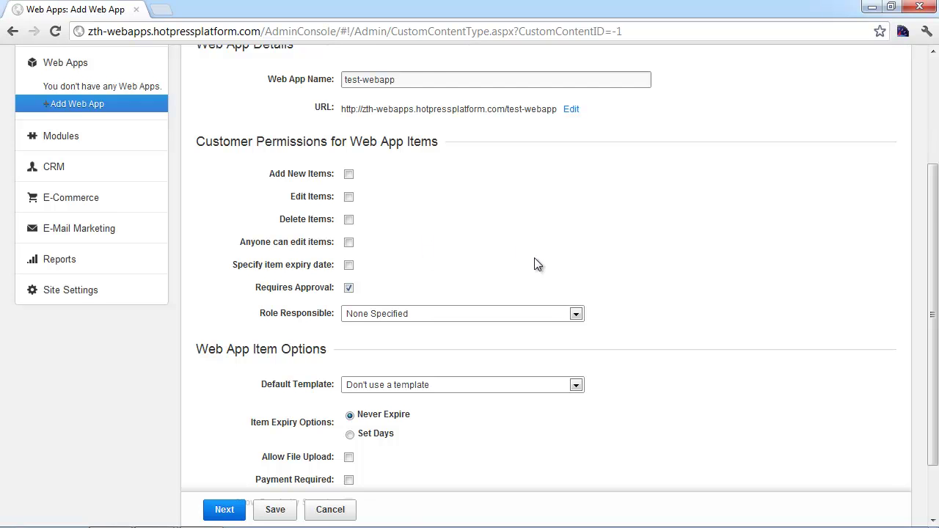
pyautogui.scroll(-1, 528, 260)
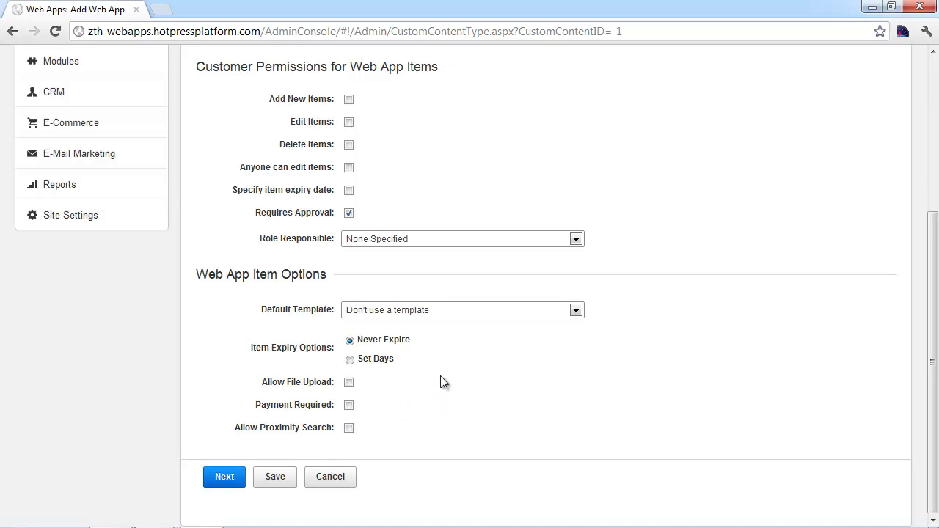
pyautogui.click(424, 313)
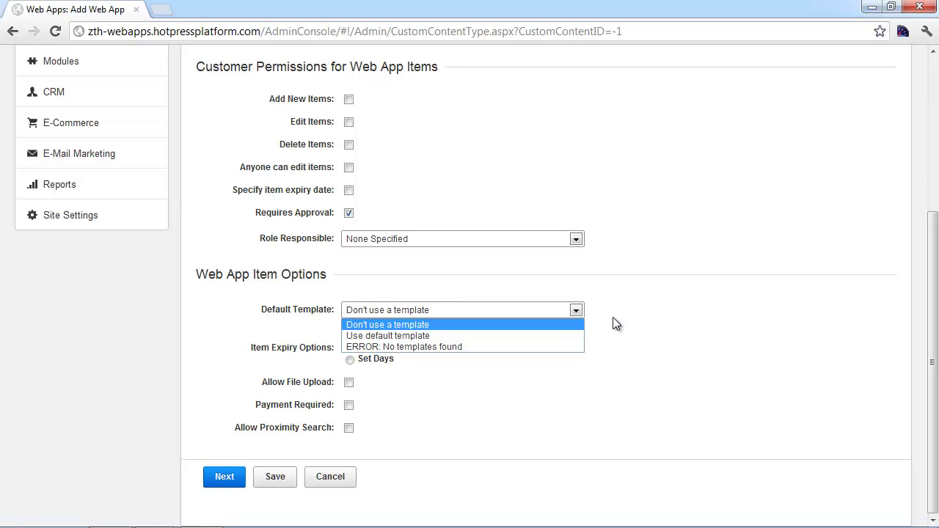
pyautogui.click(430, 336)
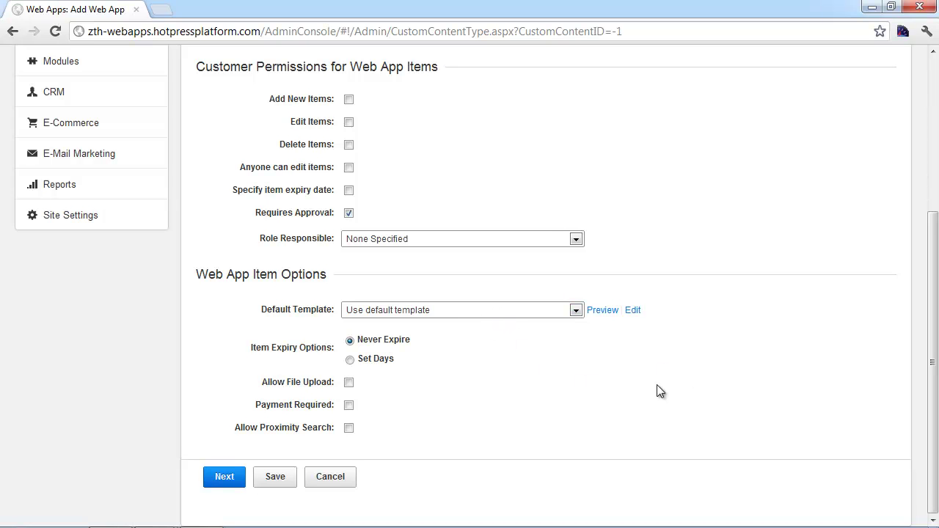
# Step: Save the new test-webapp web app from the bottom of the Add Web App form
pyautogui.scroll(1, 657, 385)
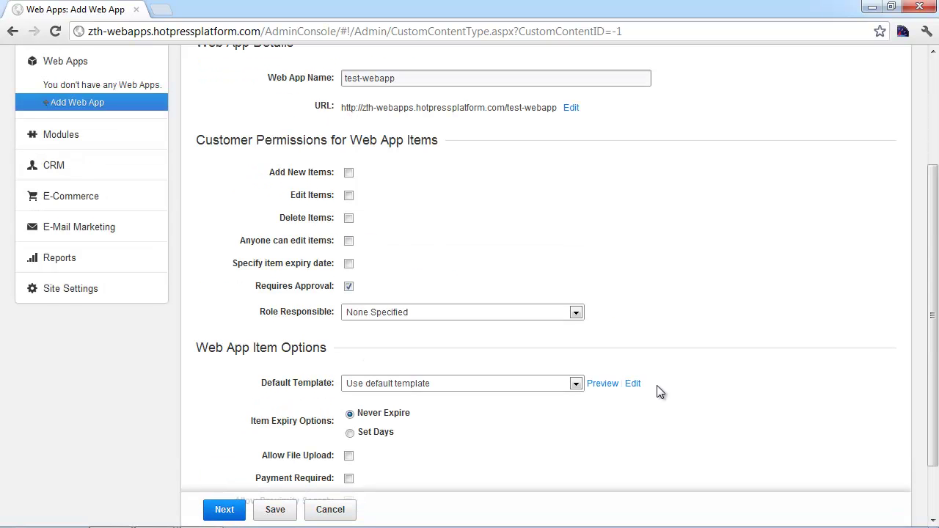
pyautogui.click(283, 512)
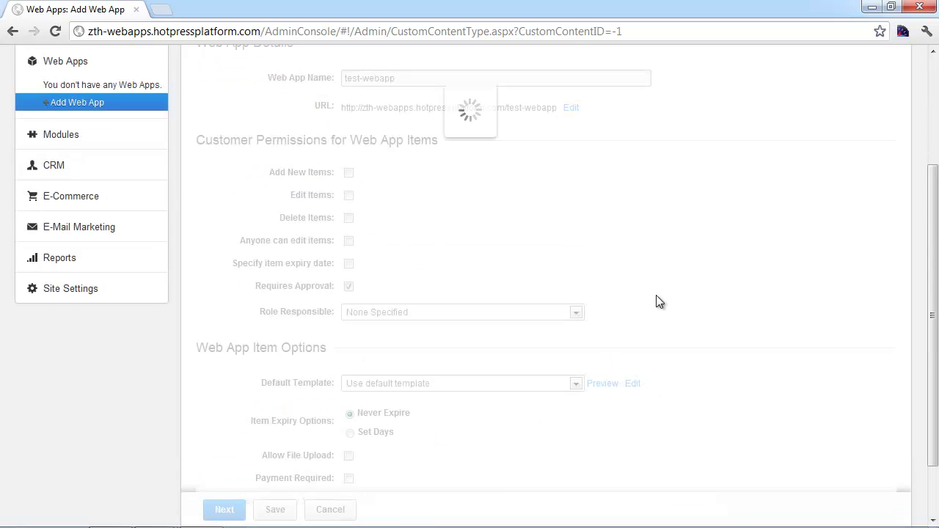
pyautogui.scroll(1, 528, 275)
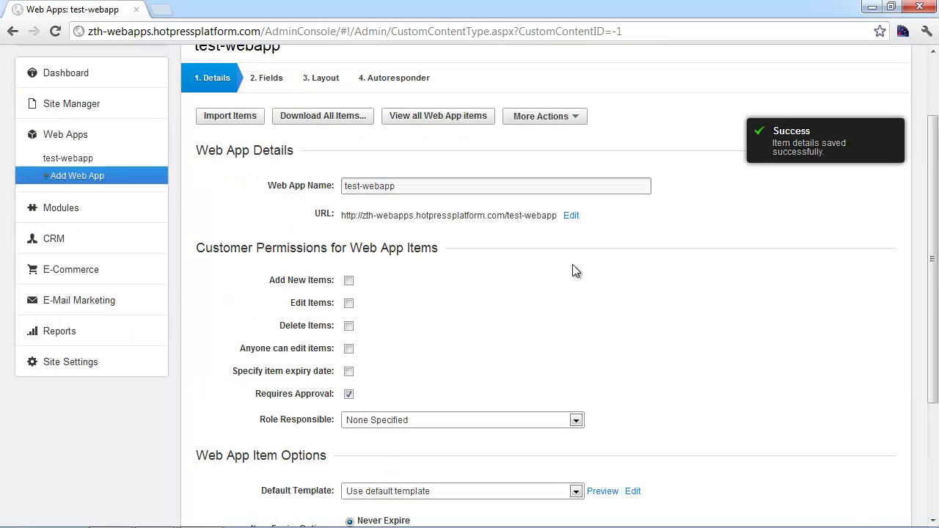
pyautogui.moveTo(104, 136)
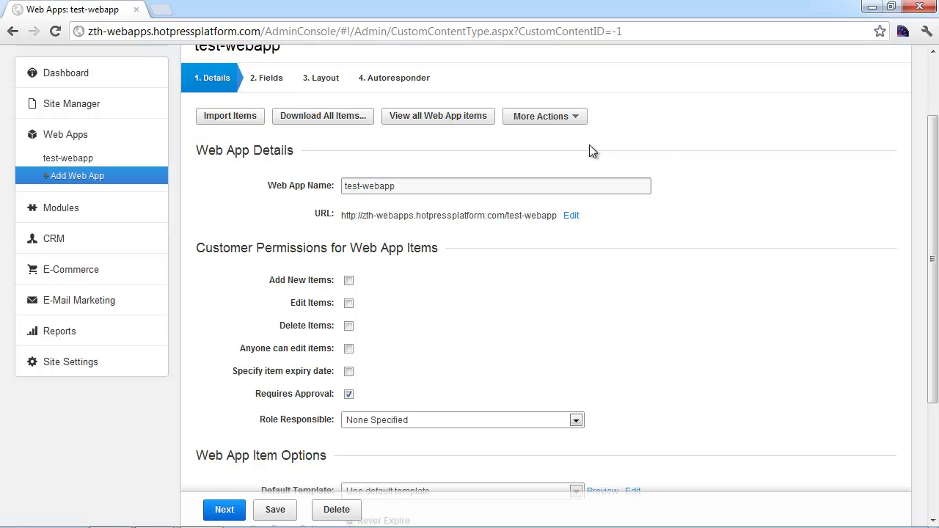
pyautogui.click(526, 118)
pyautogui.scroll(1, 154, 182)
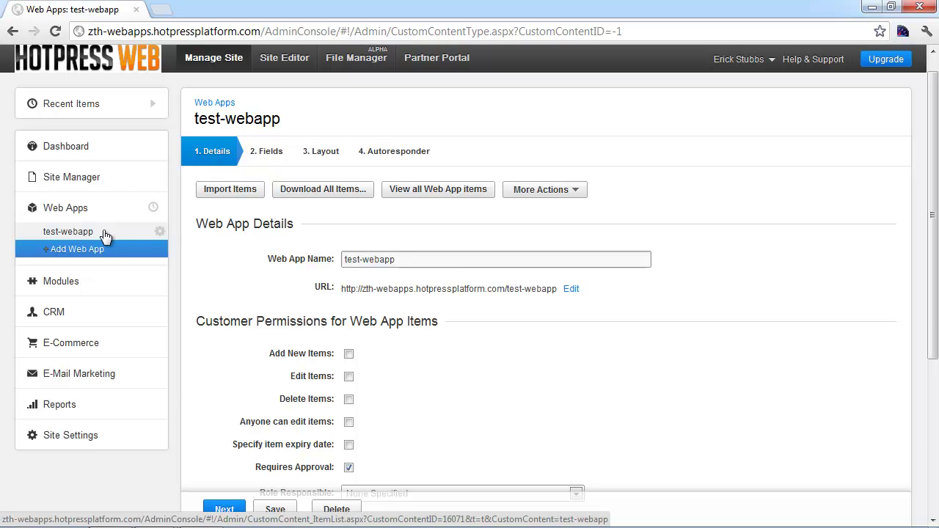
# Step: Open test-webapp's empty Item List, briefly visiting Edit Web App Settings and returning
pyautogui.click(105, 235)
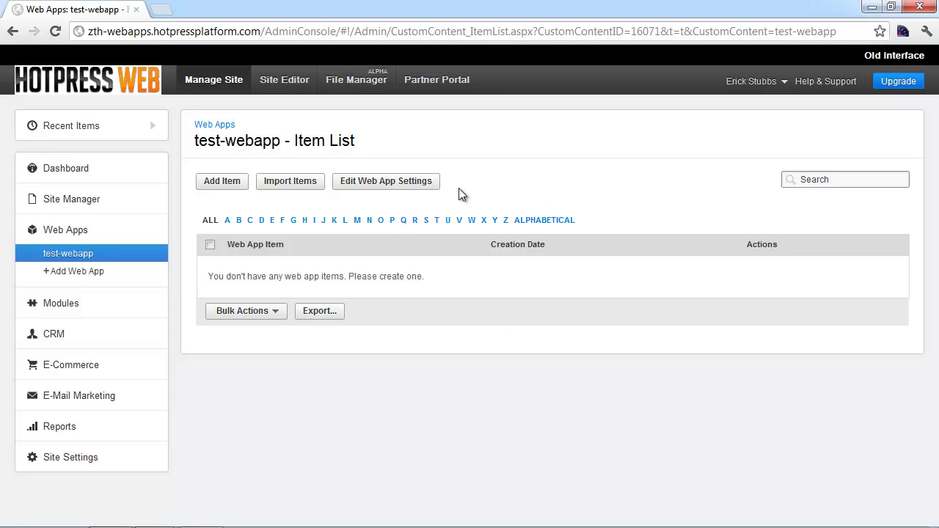
pyautogui.click(367, 187)
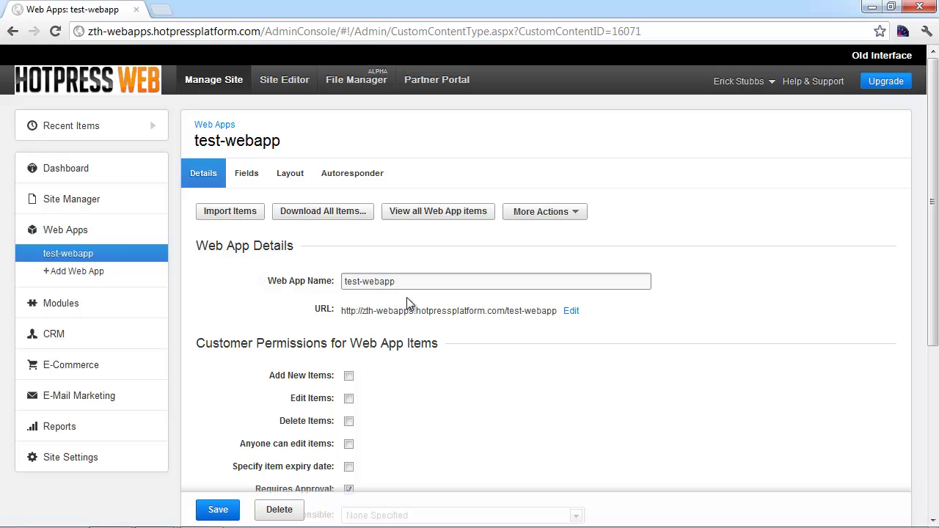
pyautogui.click(11, 31)
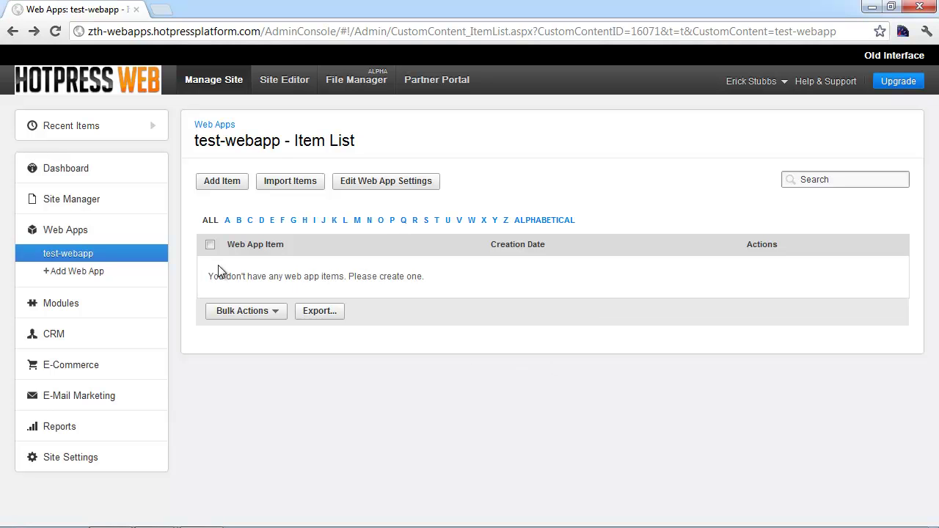
pyautogui.doubleClick(332, 277)
pyautogui.click(398, 270)
pyautogui.click(833, 178)
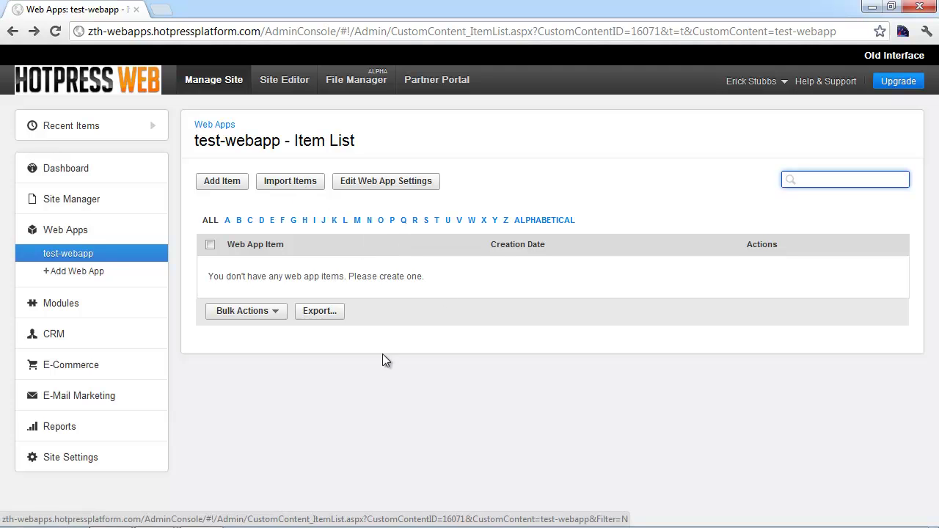
pyautogui.click(480, 287)
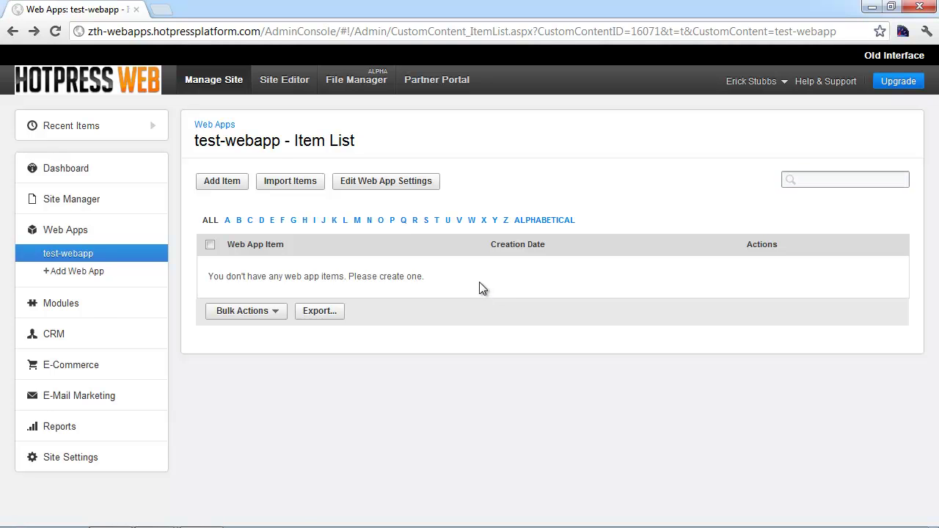
pyautogui.click(208, 186)
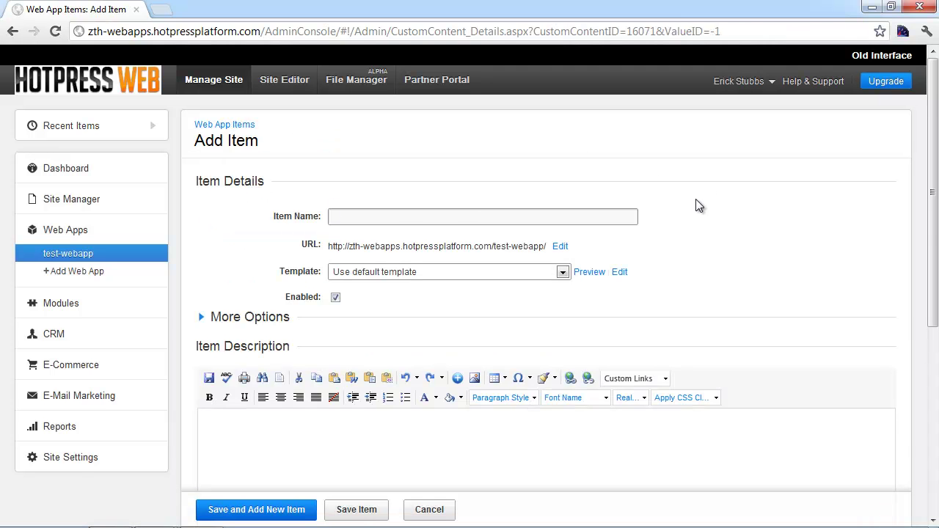
pyautogui.scroll(-1, 695, 198)
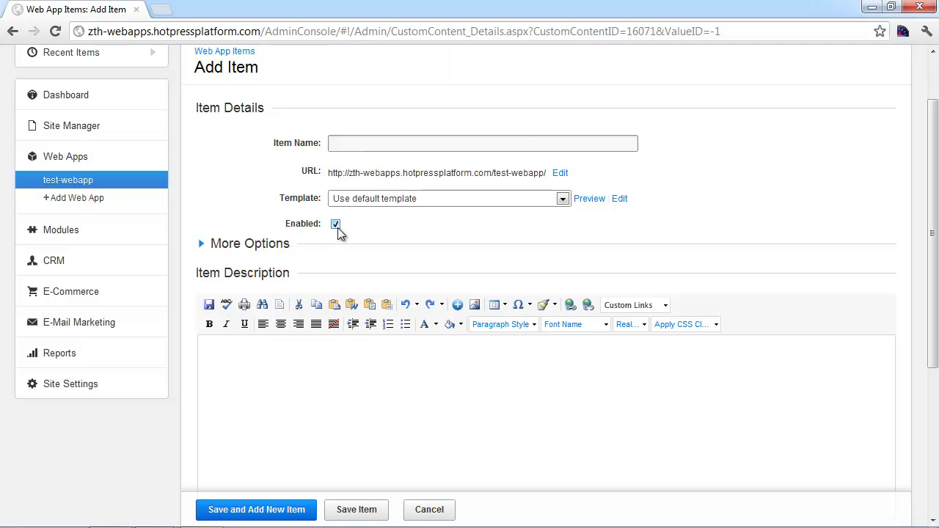
pyautogui.click(363, 145)
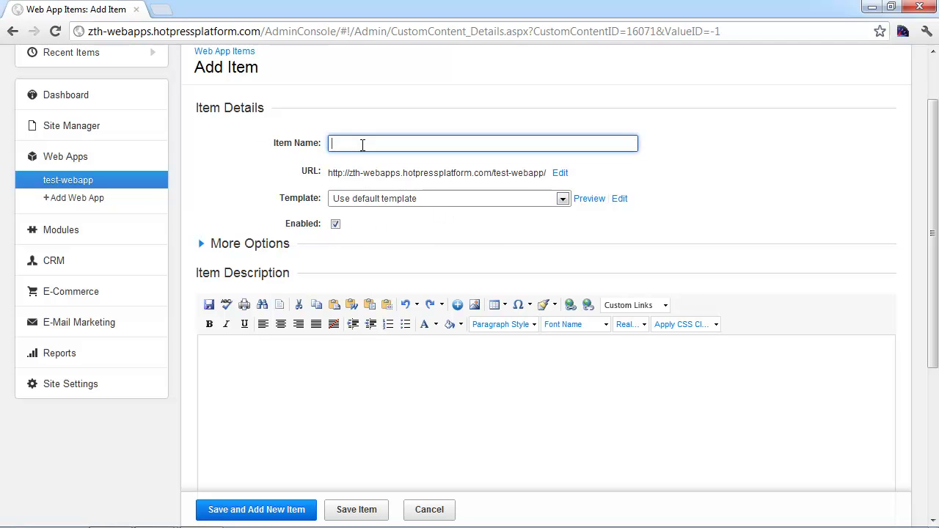
pyautogui.click(312, 386)
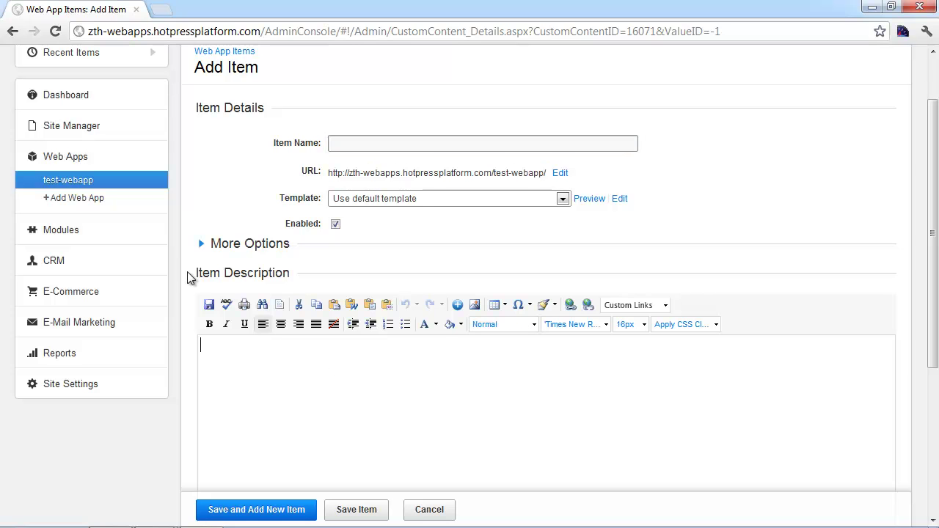
pyautogui.click(206, 245)
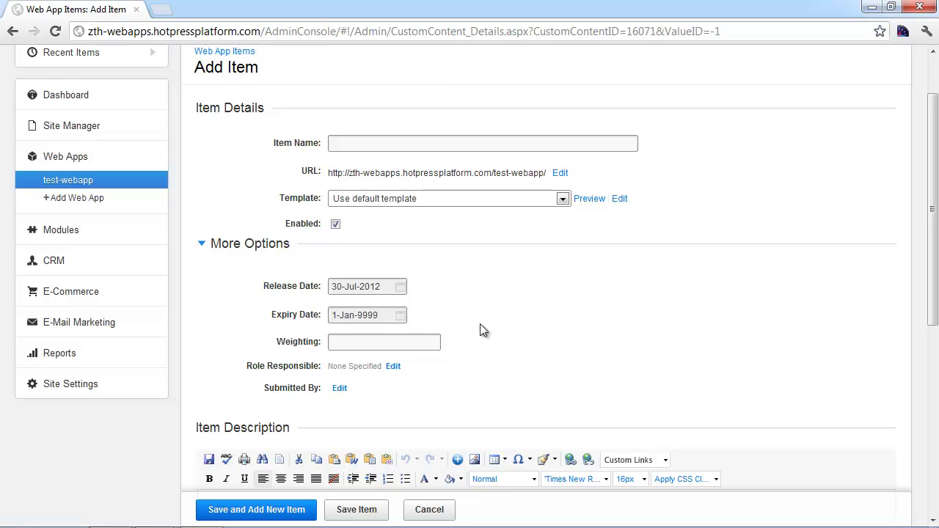
pyautogui.scroll(1, 448, 335)
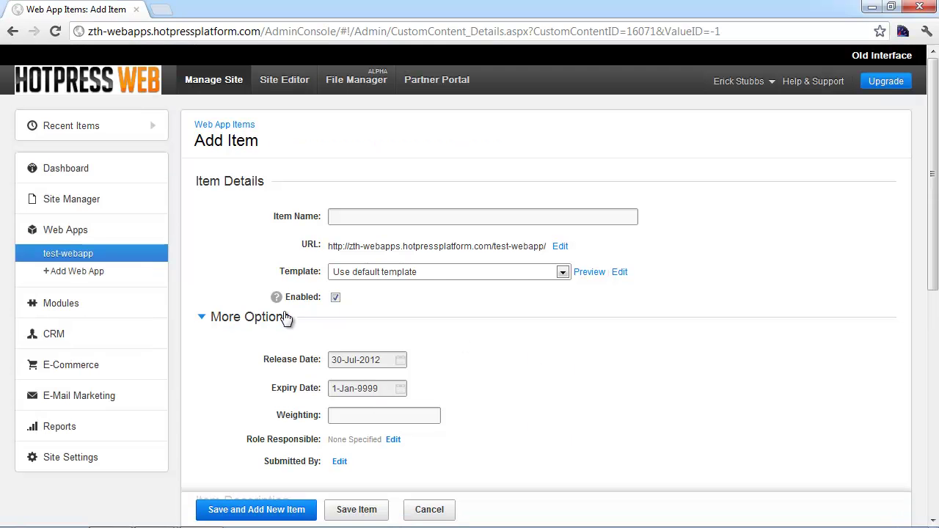
pyautogui.click(220, 325)
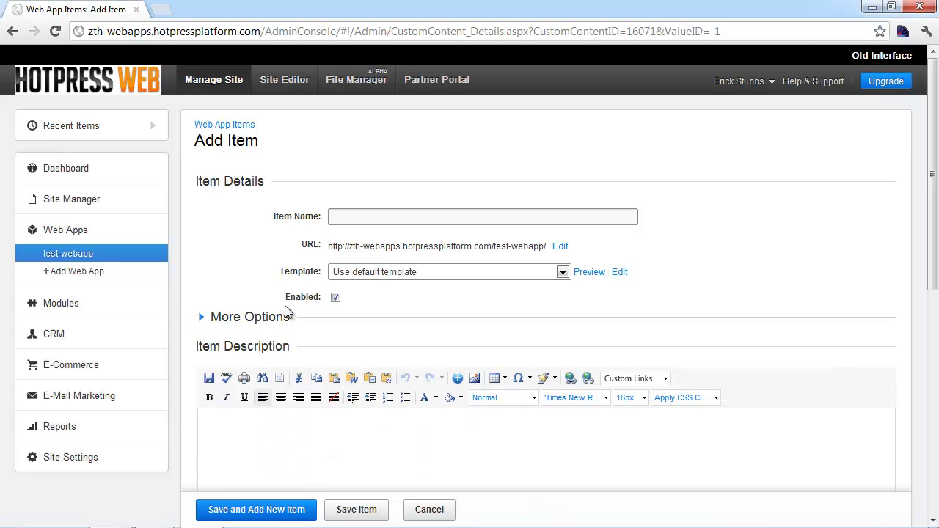
# Step: Name the new item 'Item 1' so its URL ends in /test-webapp/item-1
pyautogui.click(365, 215)
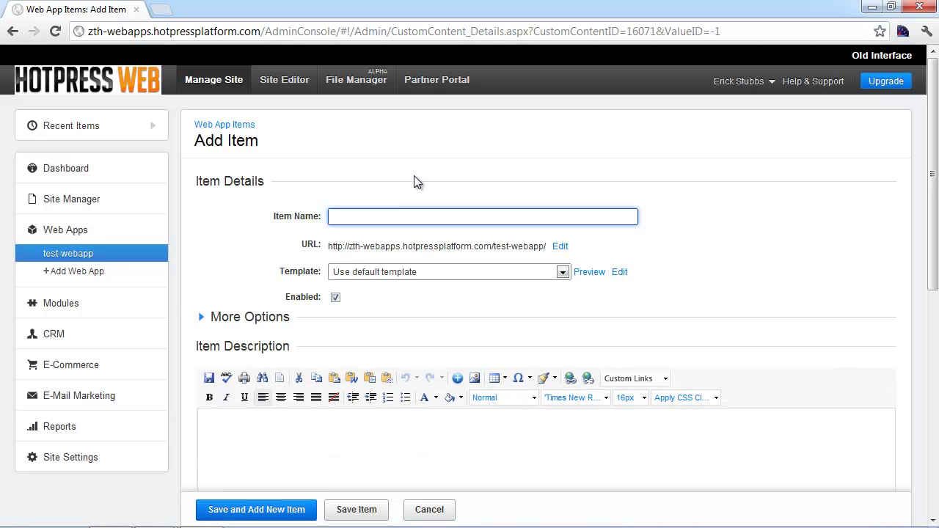
pyautogui.write('Item 1')
pyautogui.click(784, 296)
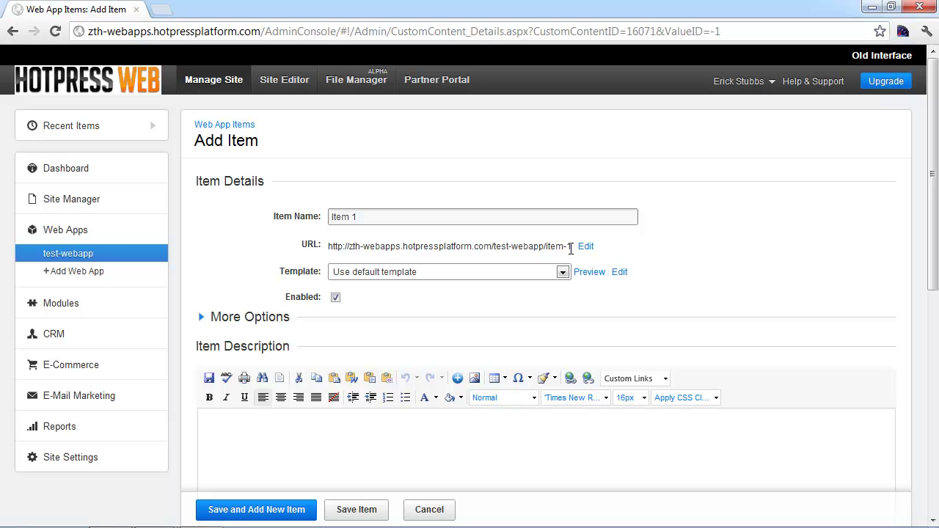
pyautogui.moveTo(571, 248); pyautogui.dragTo(492, 250)
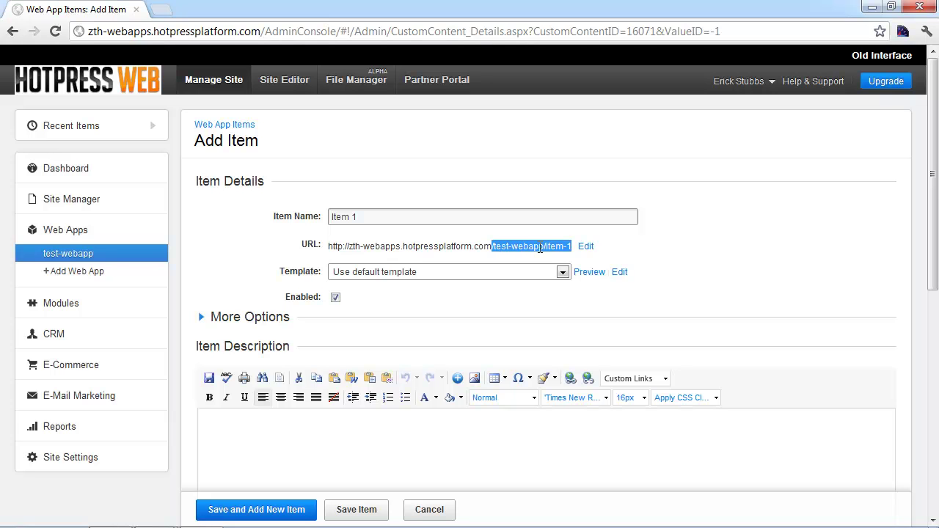
pyautogui.click(550, 252)
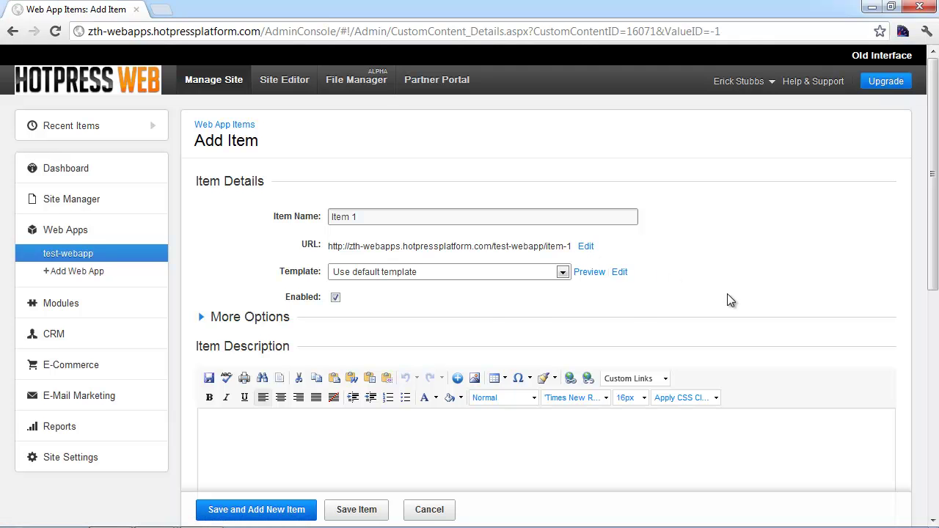
pyautogui.scroll(-1, 725, 297)
# Step: Paste the 'Test Item' heading and paragraph into Item 1's description and save the item
pyautogui.click(281, 357)
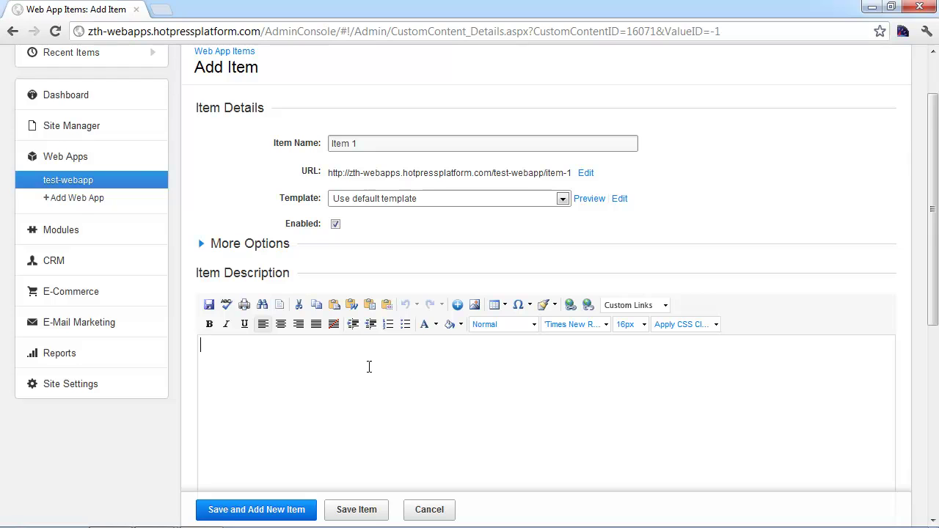
pyautogui.scroll(-1, 418, 381)
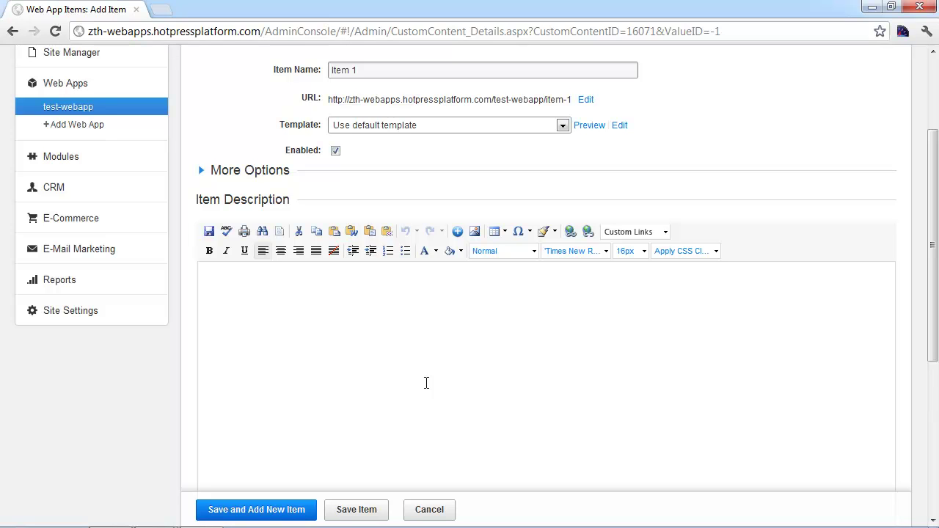
pyautogui.write('Test Item Here is some content for our test item')
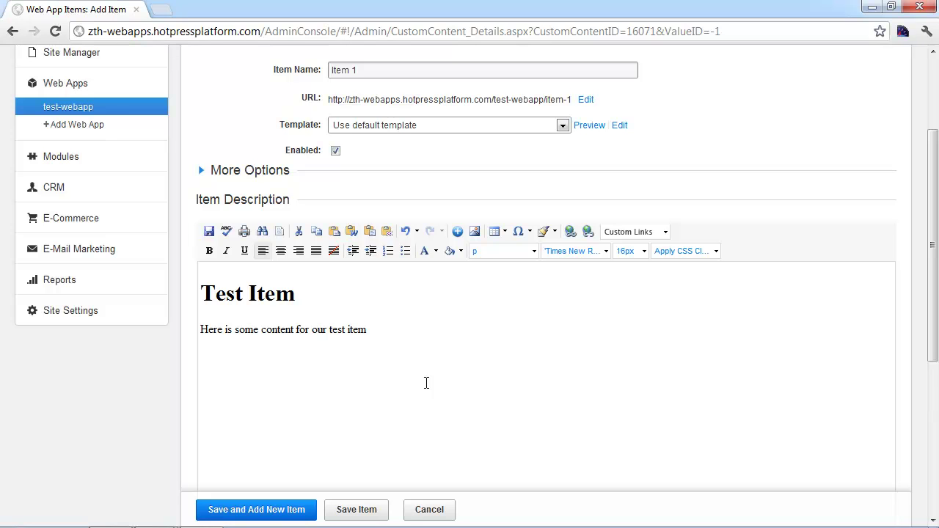
pyautogui.click(235, 293)
pyautogui.click(423, 335)
pyautogui.click(349, 511)
pyautogui.scroll(-2, 429, 442)
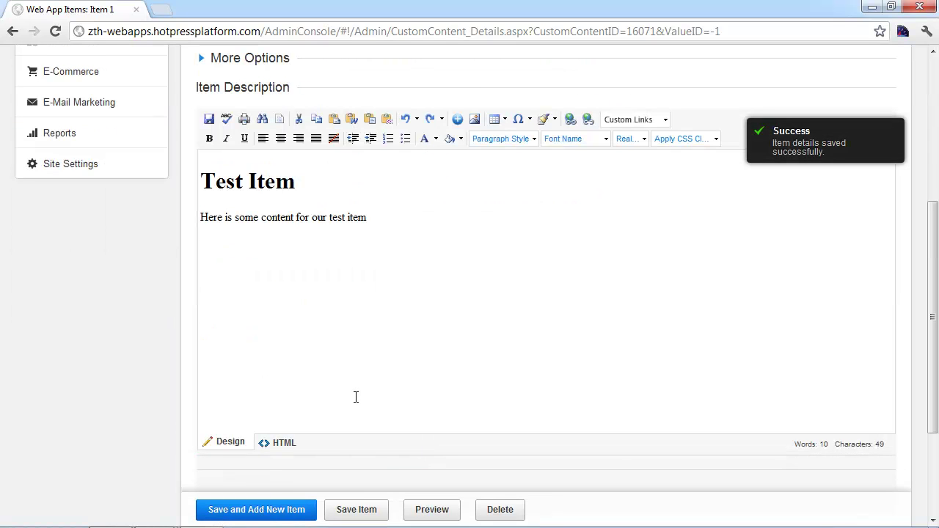
pyautogui.scroll(2, 441, 361)
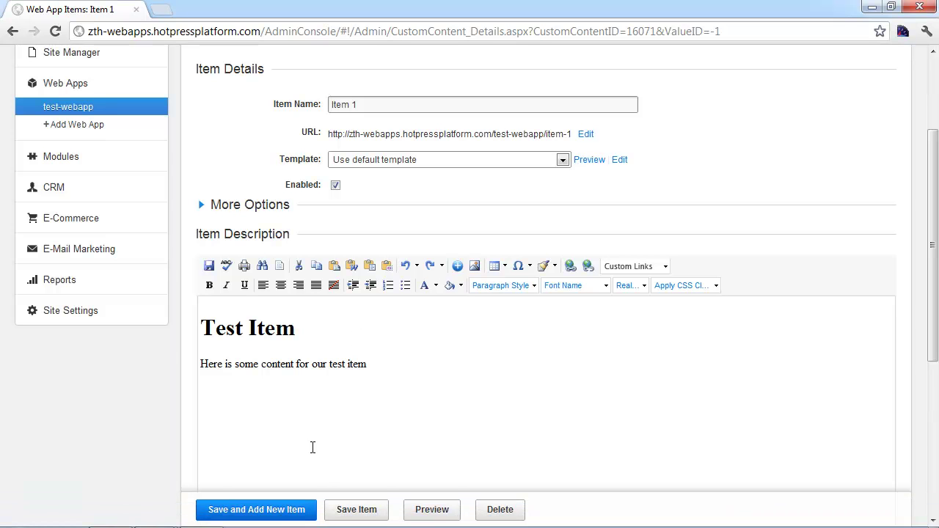
# Step: Add and save a second item named 'Item 2', then return to the test-webapp list
pyautogui.click(94, 108)
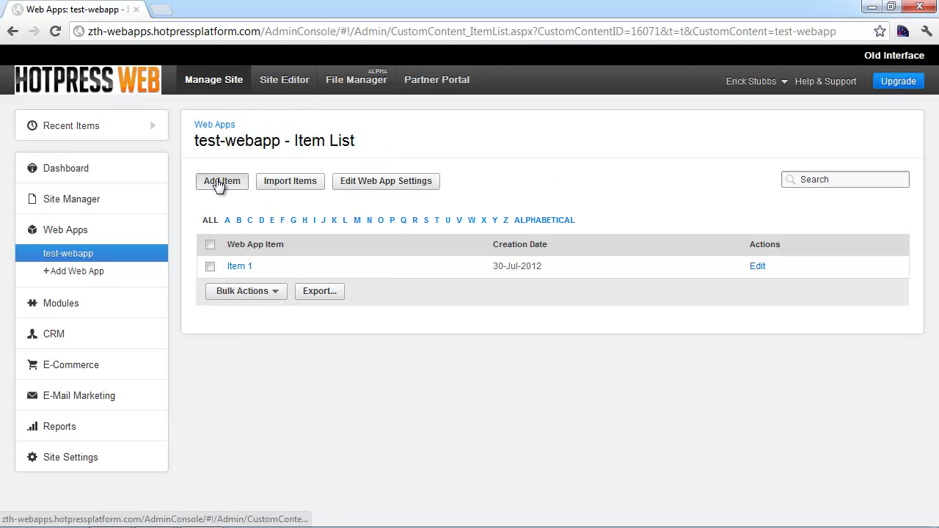
pyautogui.click(219, 184)
pyautogui.click(349, 211)
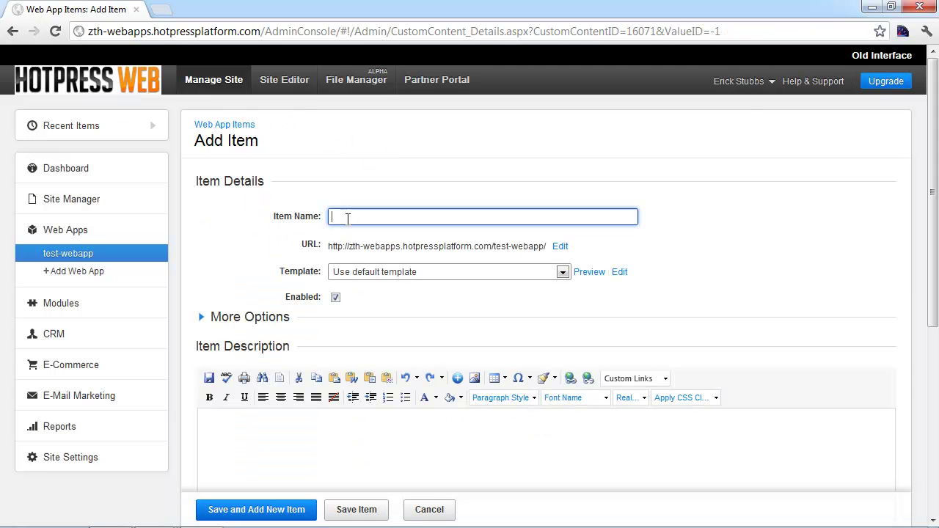
pyautogui.write('Item 2')
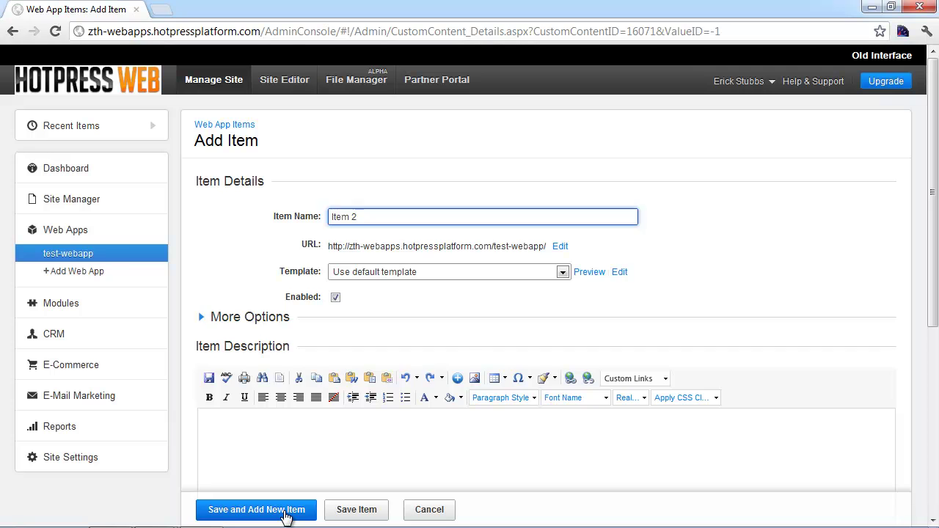
pyautogui.click(285, 518)
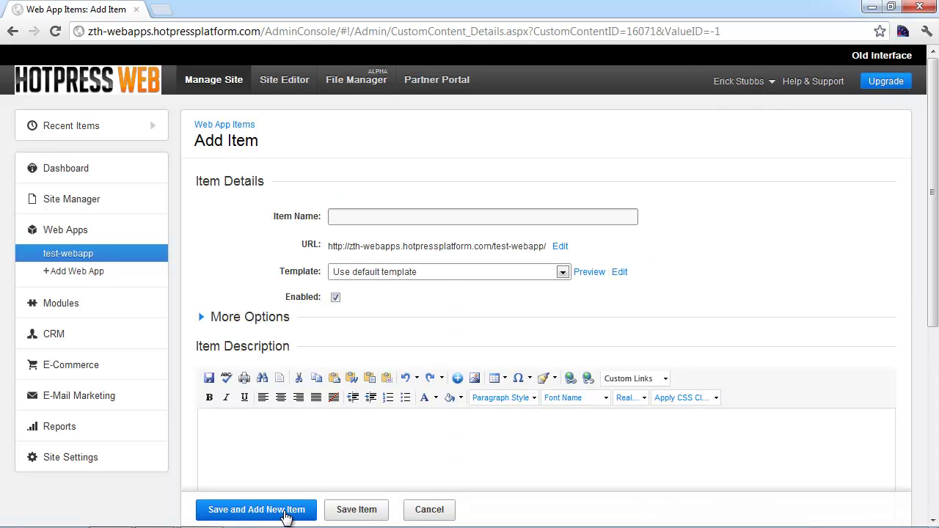
pyautogui.click(430, 510)
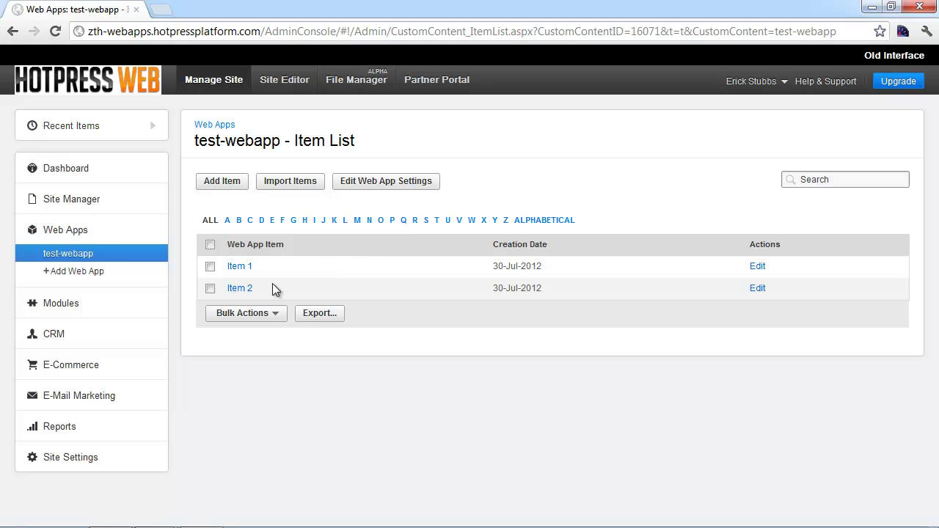
# Step: Give Item 2 a 'Test Item 2' heading and a paragraph ending in 'test item 2', then update
pyautogui.click(758, 288)
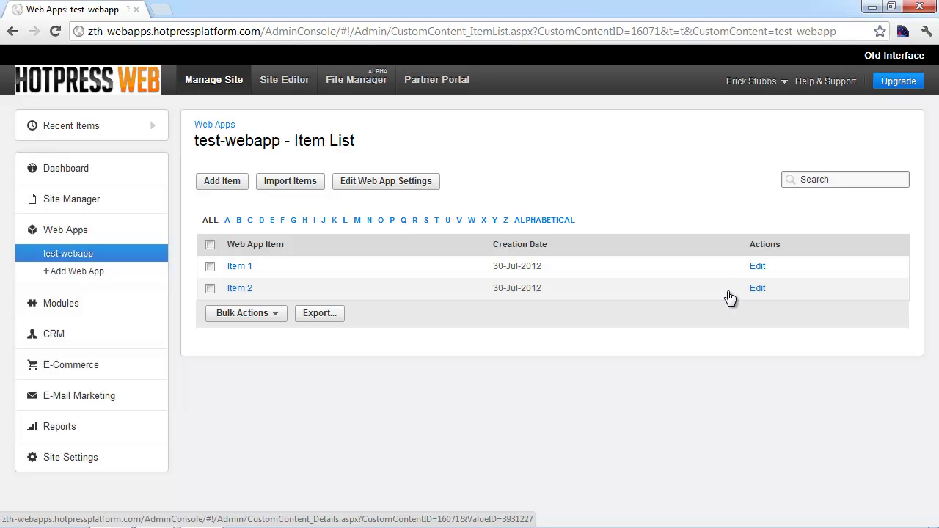
pyautogui.scroll(-1, 722, 297)
pyautogui.scroll(-1, 722, 297)
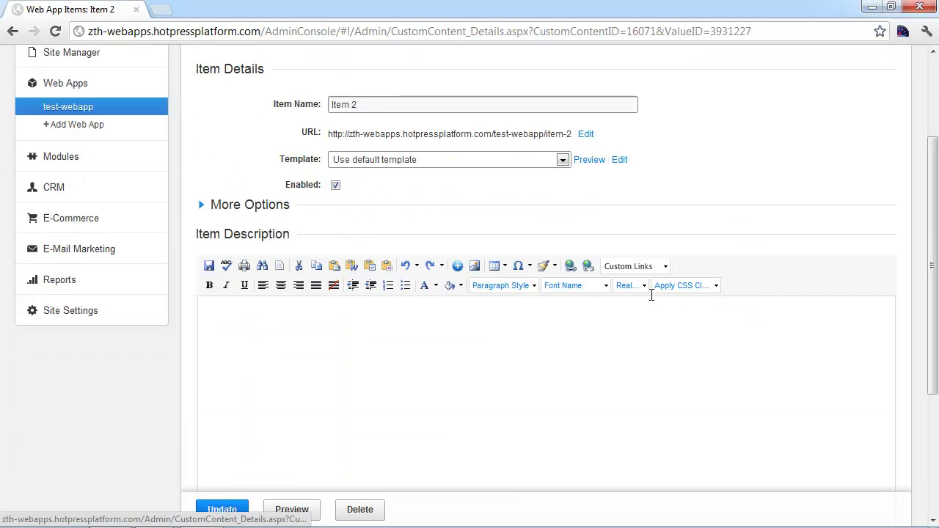
pyautogui.click(304, 330)
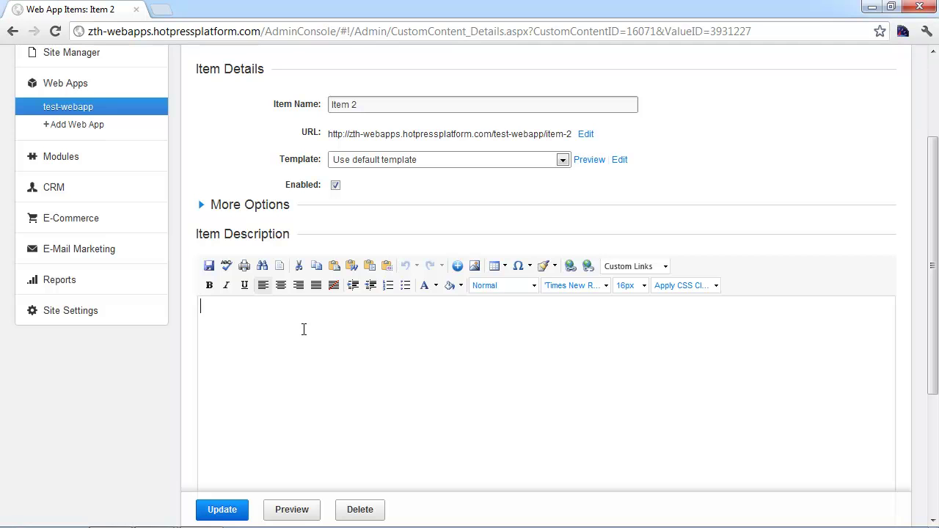
pyautogui.write('Test Item Here is some content for our test item')
pyautogui.click(303, 328)
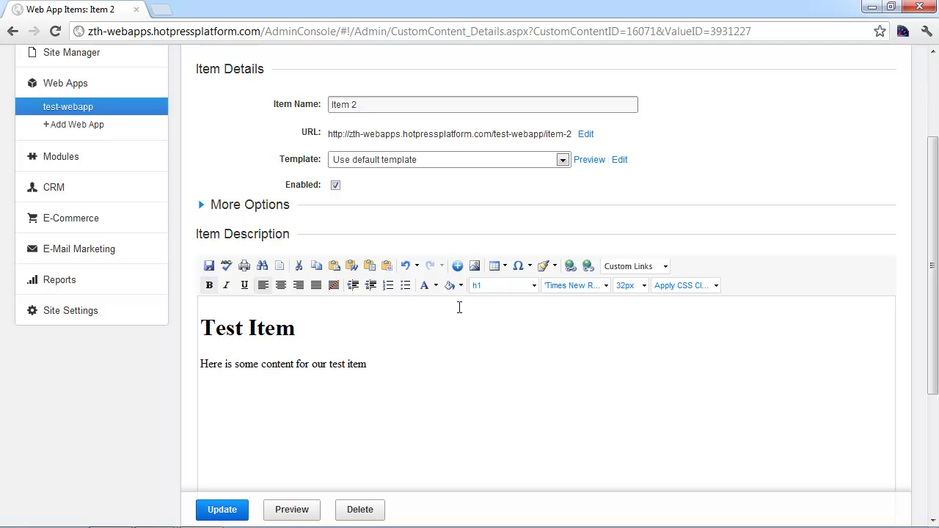
pyautogui.write('2')
pyautogui.click(376, 365)
pyautogui.write('2')
pyautogui.click(223, 515)
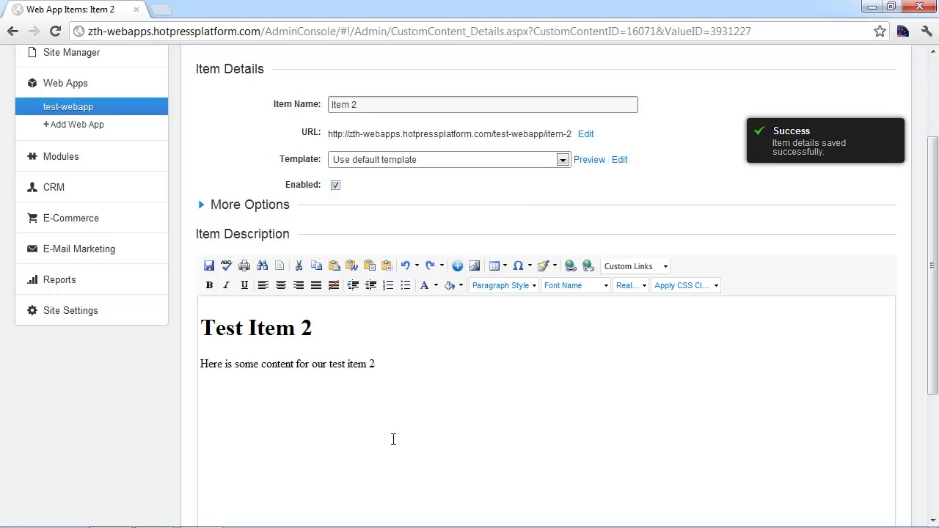
pyautogui.scroll(-2, 393, 439)
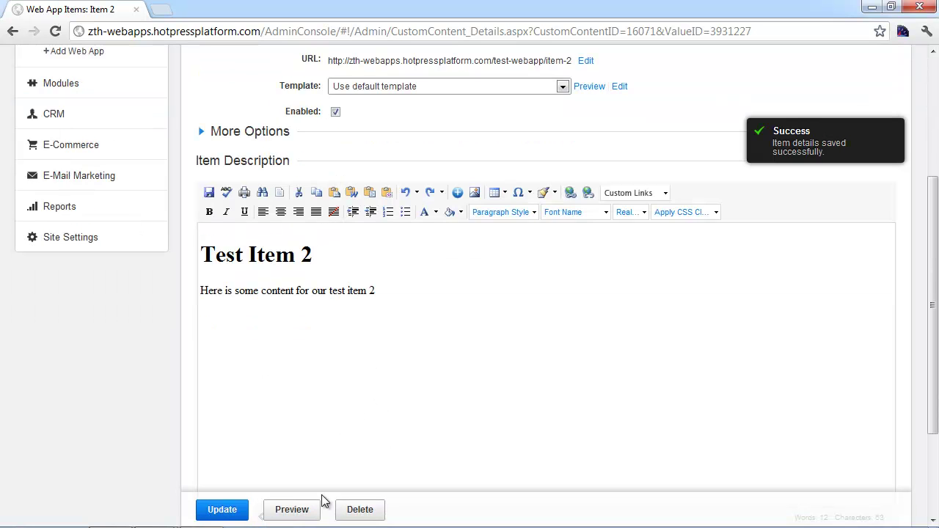
# Step: Preview Item 2, close the preview, and toggle its Enabled checkbox off and back on
pyautogui.click(294, 513)
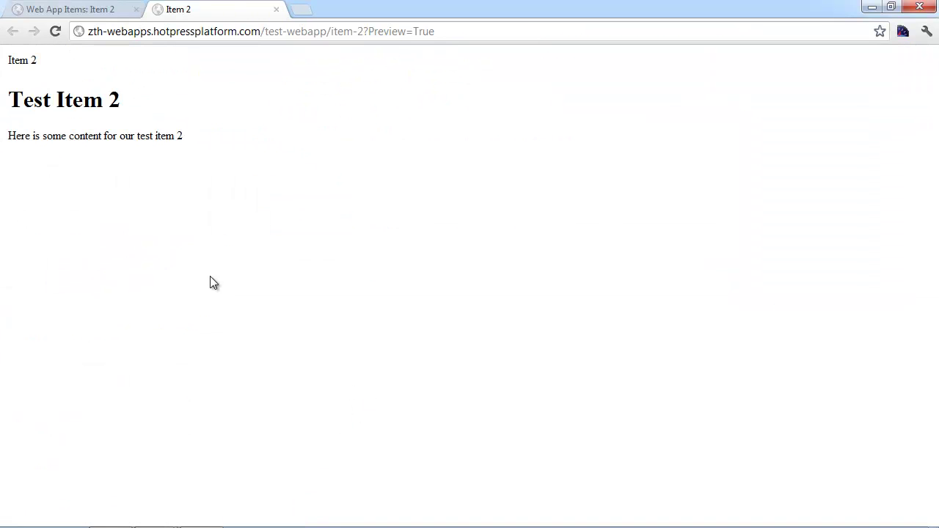
pyautogui.moveTo(191, 140); pyautogui.dragTo(6, 57)
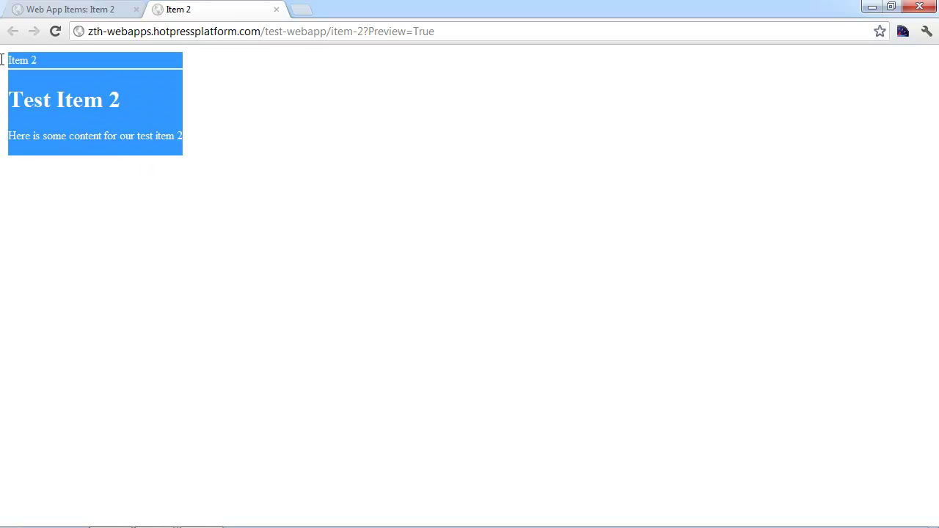
pyautogui.click(276, 10)
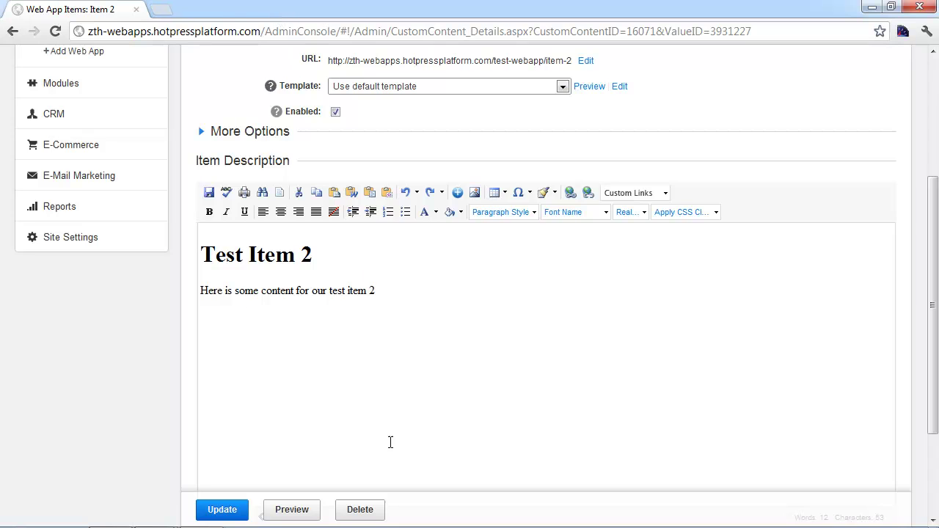
pyautogui.scroll(1, 372, 409)
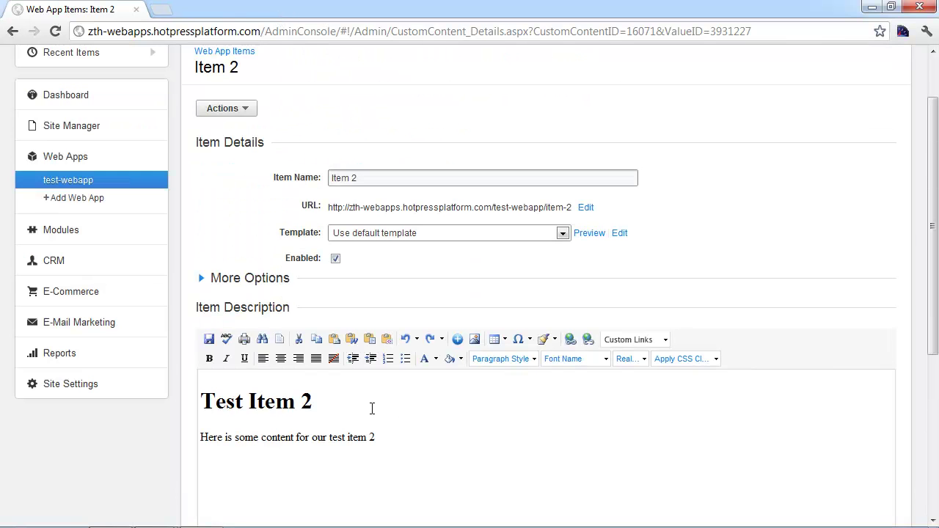
pyautogui.click(335, 258)
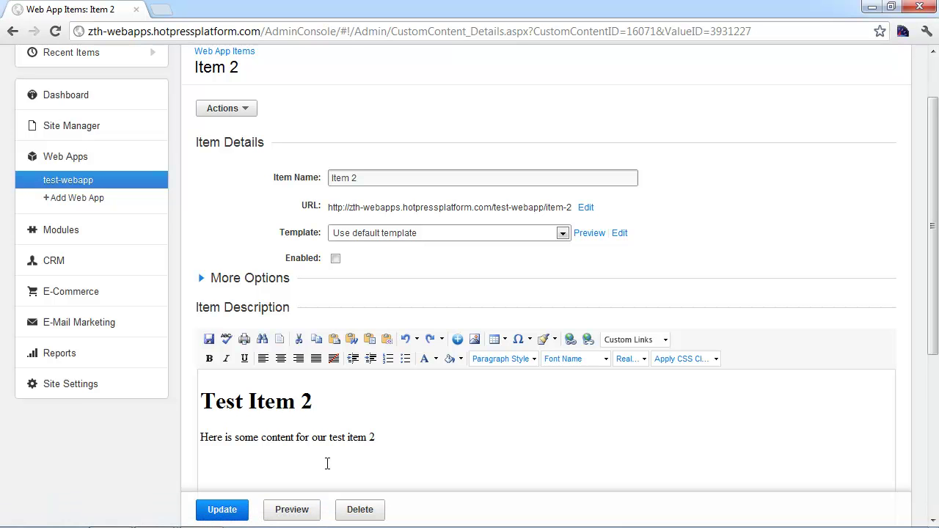
pyautogui.click(336, 259)
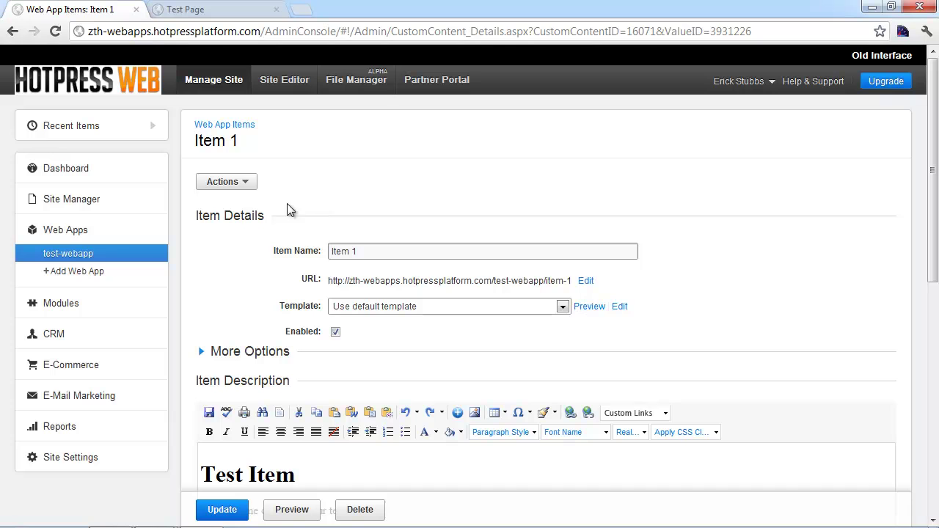
pyautogui.click(224, 188)
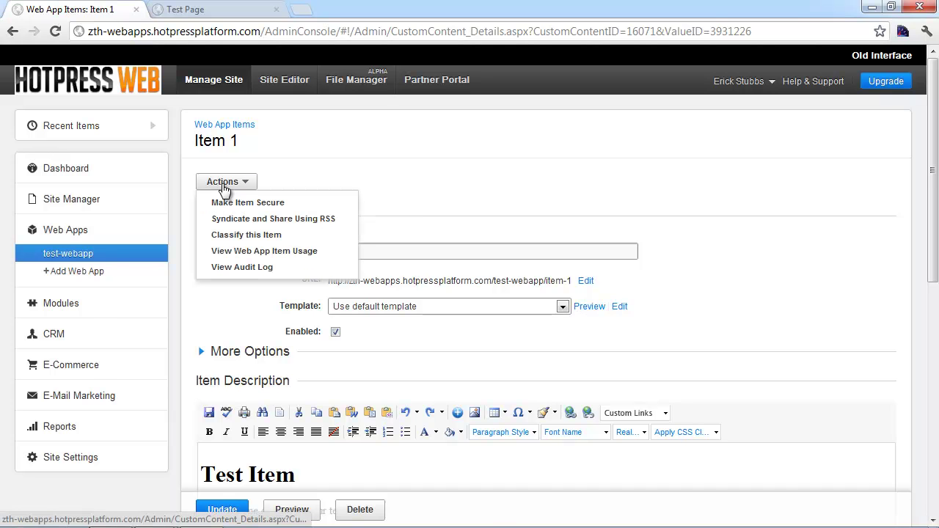
pyautogui.click(264, 205)
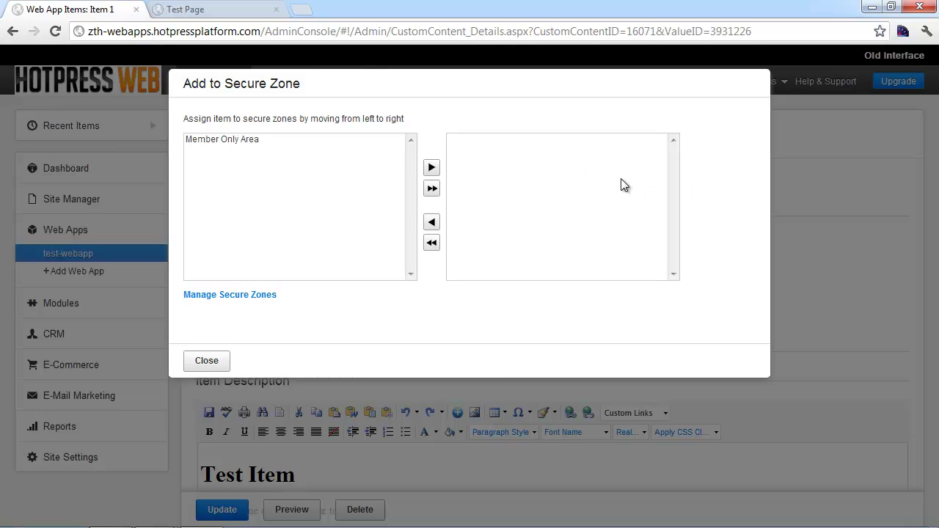
pyautogui.click(224, 363)
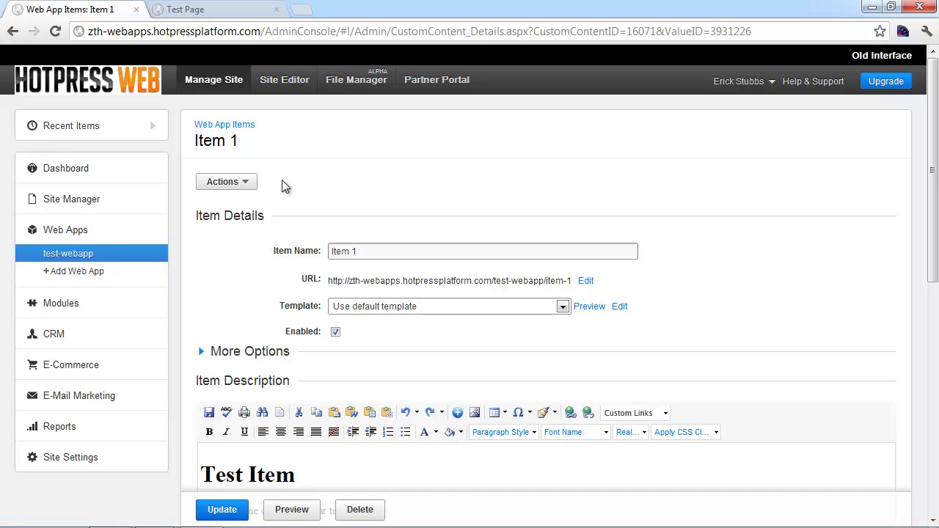
pyautogui.click(252, 183)
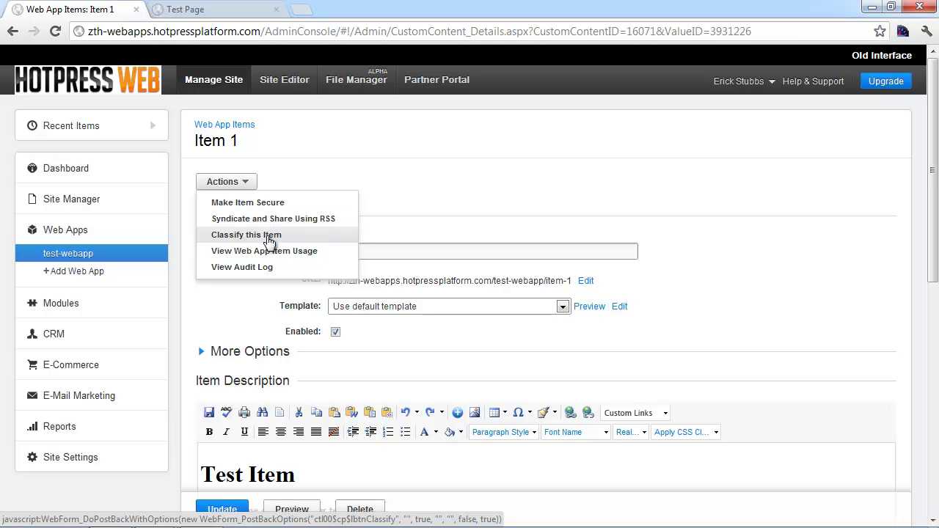
# Step: Assign Item 1 to the Company and Solutions categories via Classify this Item
pyautogui.click(268, 236)
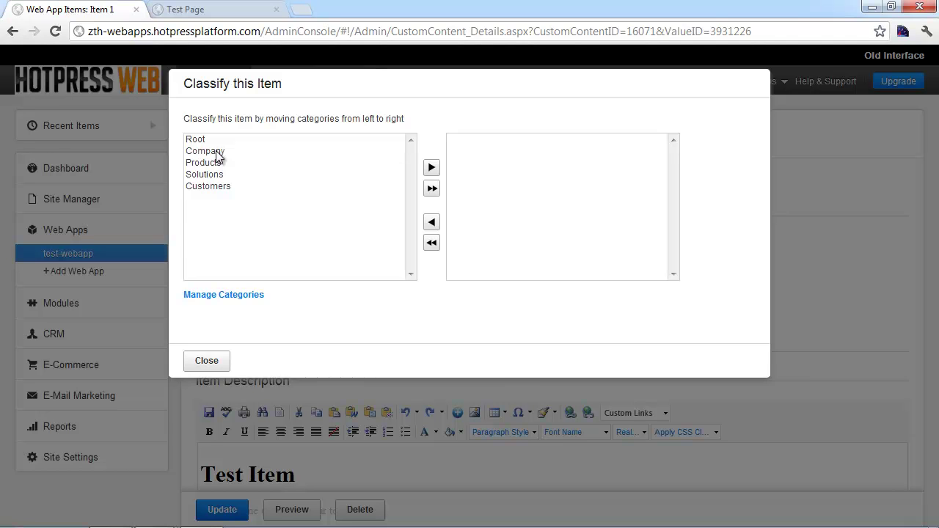
pyautogui.click(217, 154)
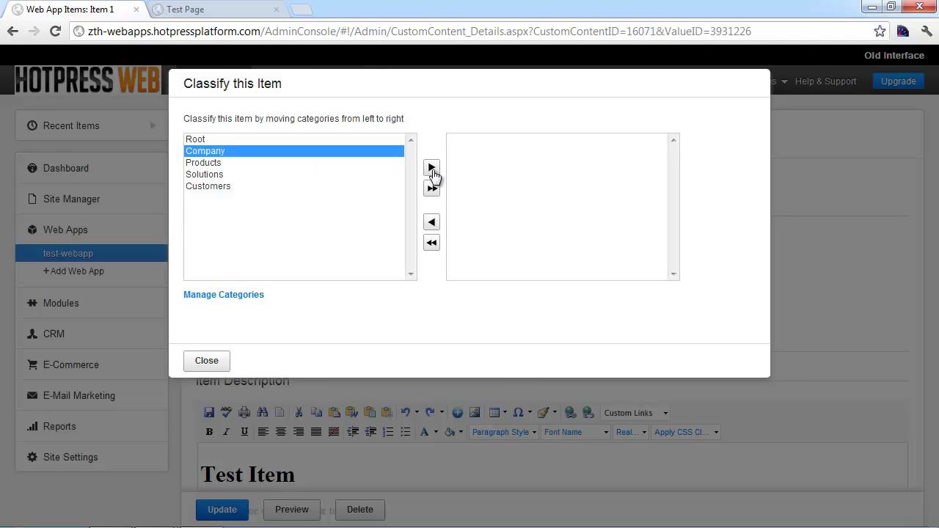
pyautogui.click(433, 168)
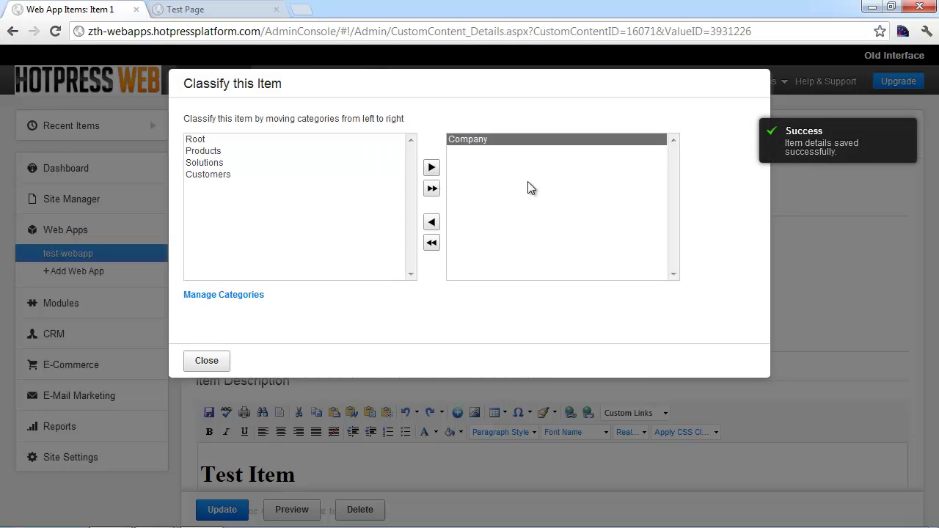
pyautogui.click(188, 162)
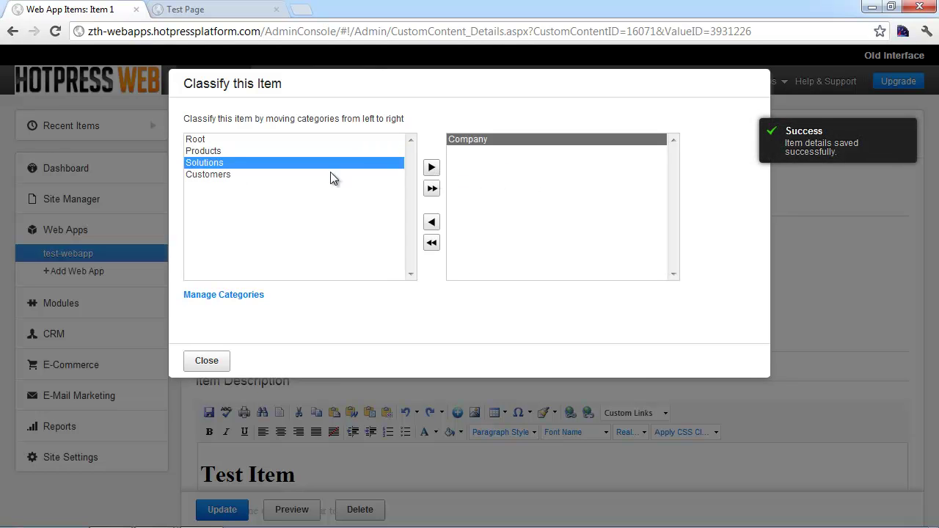
pyautogui.click(432, 169)
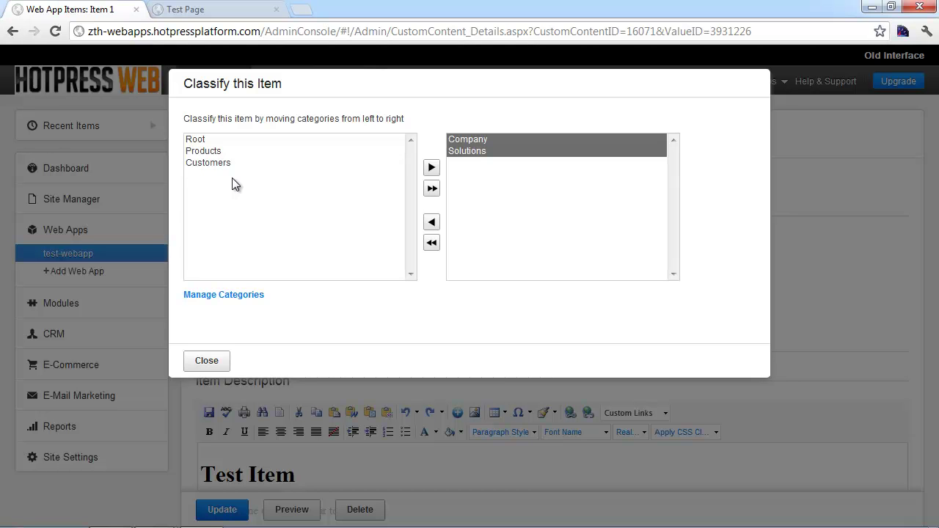
# Step: Close the classification dialog, review Site Settings > Categories, then return to Item 1's actions list
pyautogui.click(219, 363)
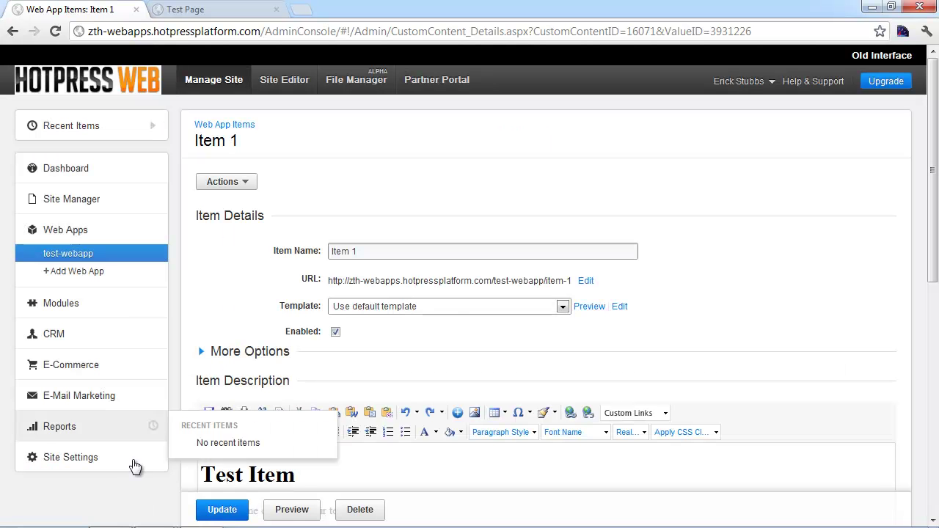
pyautogui.click(110, 458)
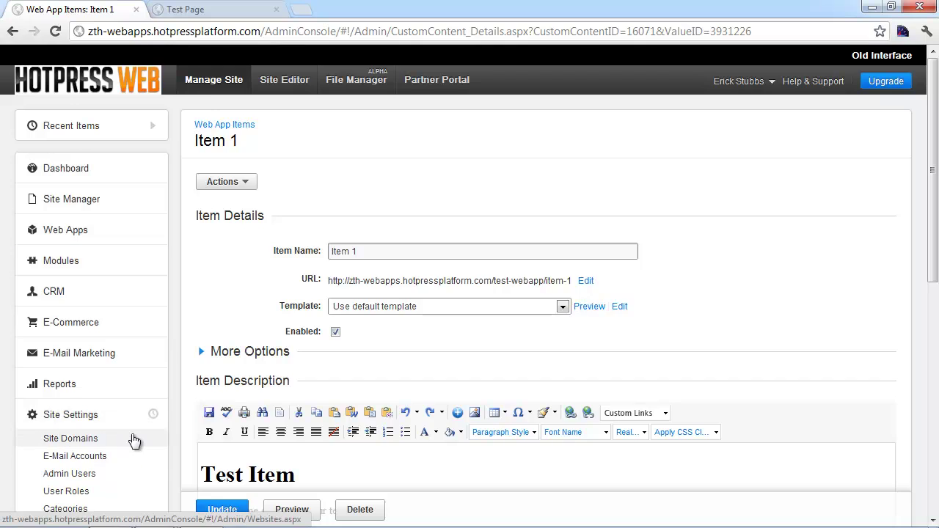
pyautogui.scroll(-1, 134, 440)
pyautogui.click(134, 439)
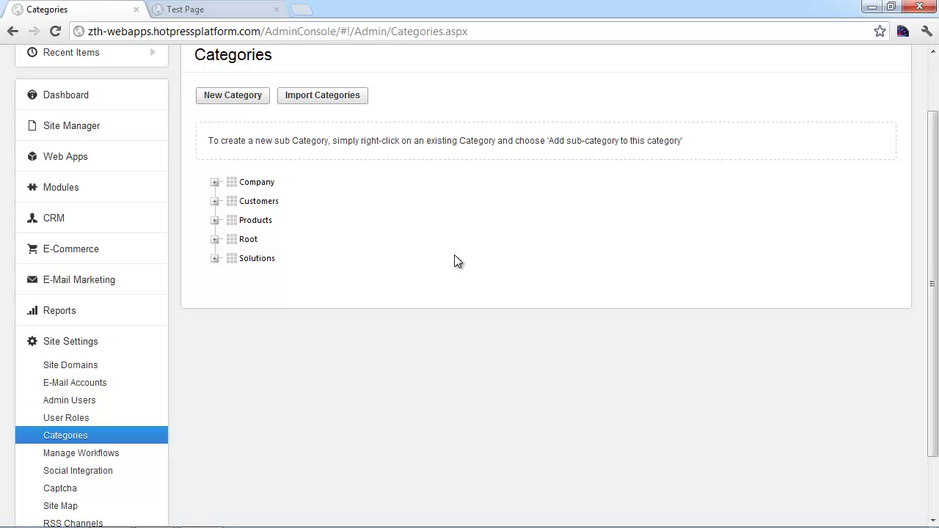
pyautogui.click(10, 34)
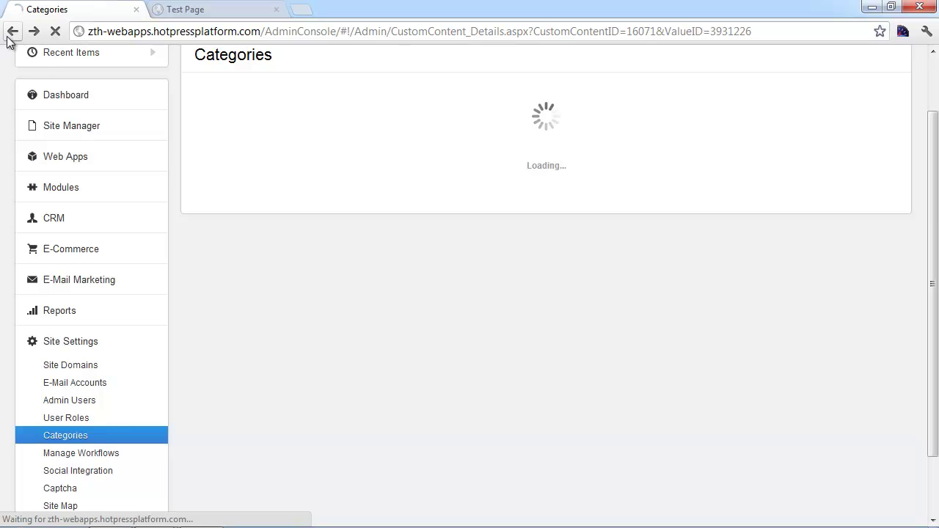
pyautogui.click(248, 109)
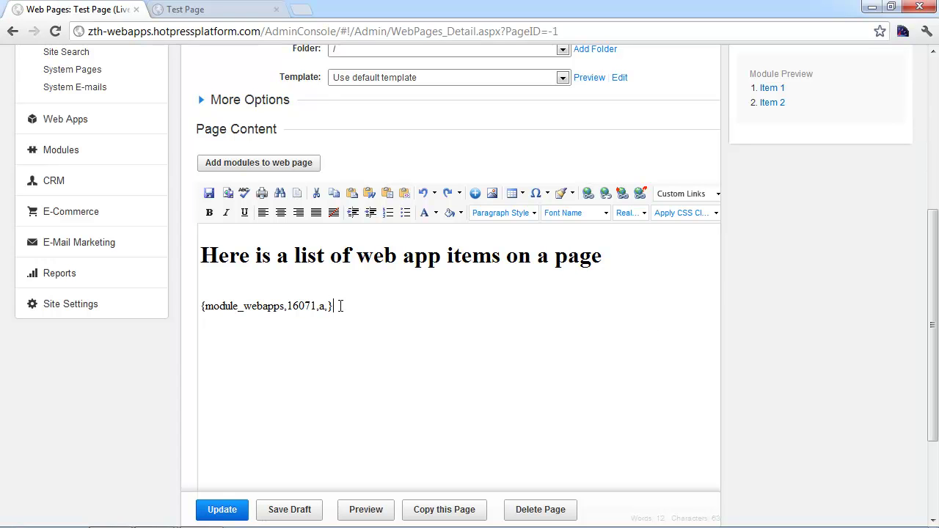
# Step: Highlight the {module_webapps,16071,a,} tag in the Test Page content, then view the live /test-page
pyautogui.moveTo(336, 306); pyautogui.dragTo(206, 303)
pyautogui.click(294, 321)
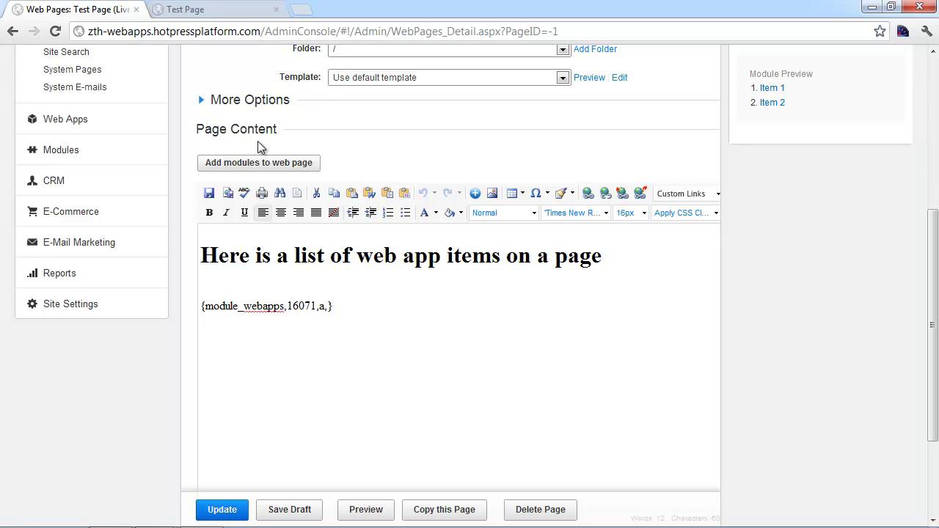
pyautogui.click(225, 8)
pyautogui.click(232, 31)
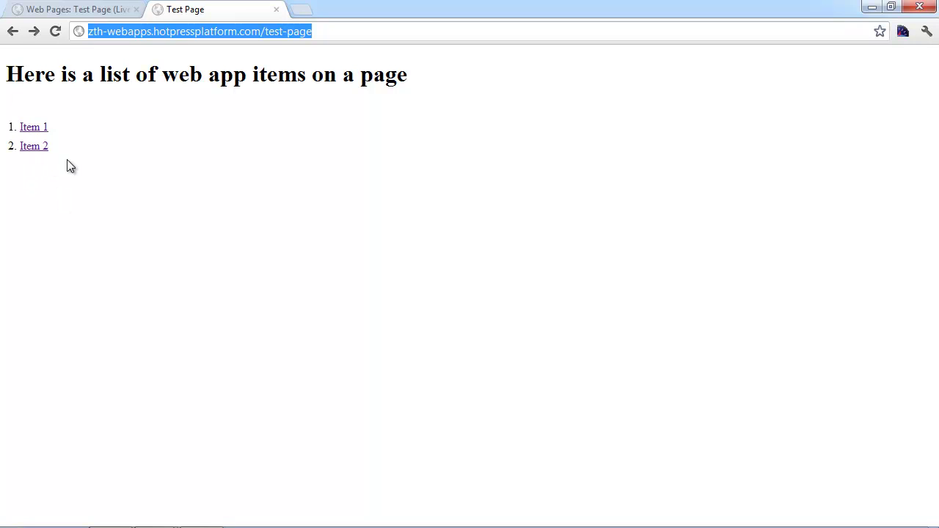
pyautogui.click(36, 132)
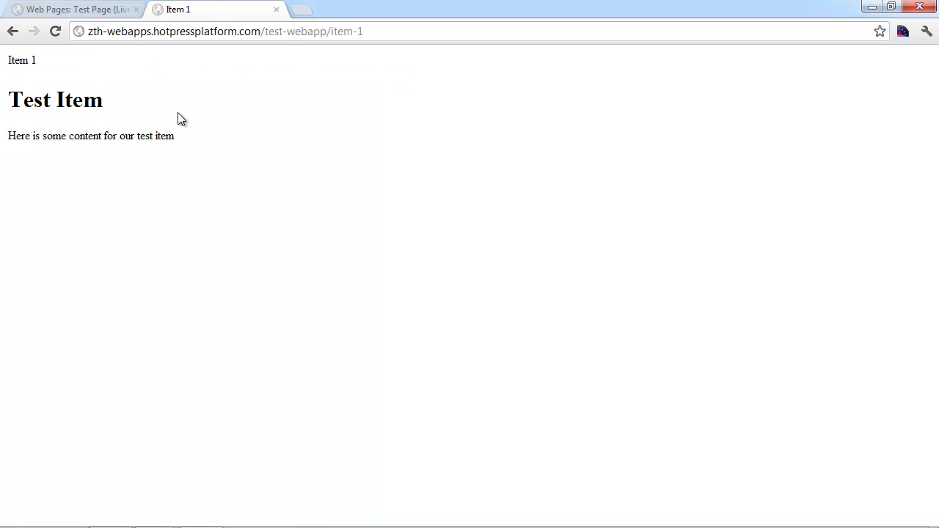
pyautogui.moveTo(383, 31); pyautogui.dragTo(258, 31)
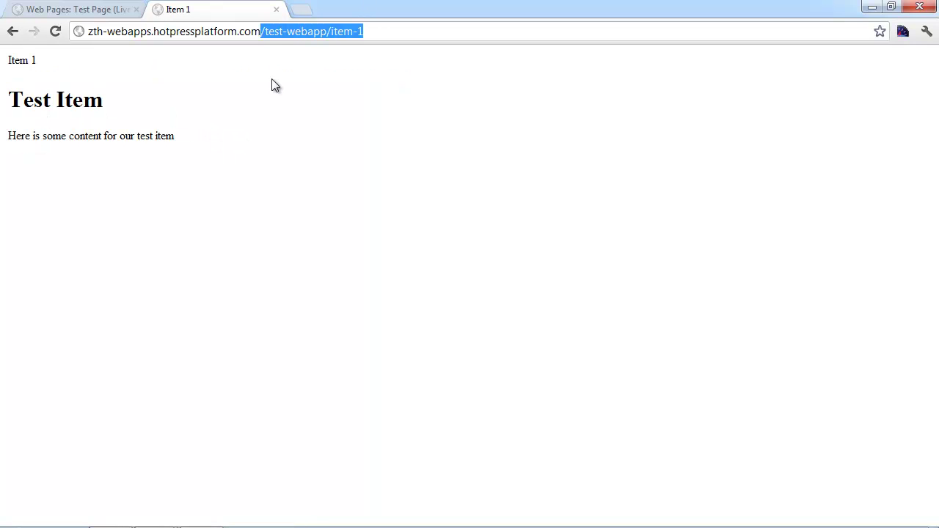
pyautogui.click(159, 138)
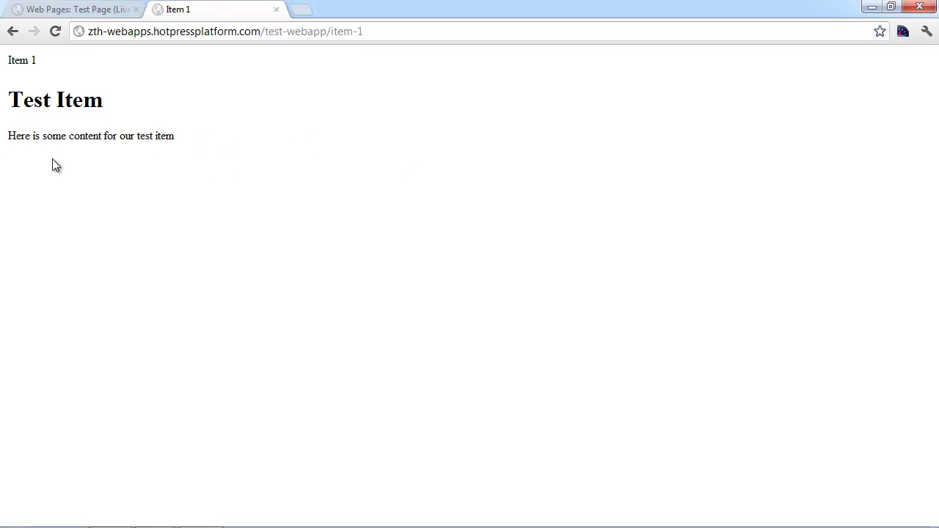
pyautogui.click(12, 31)
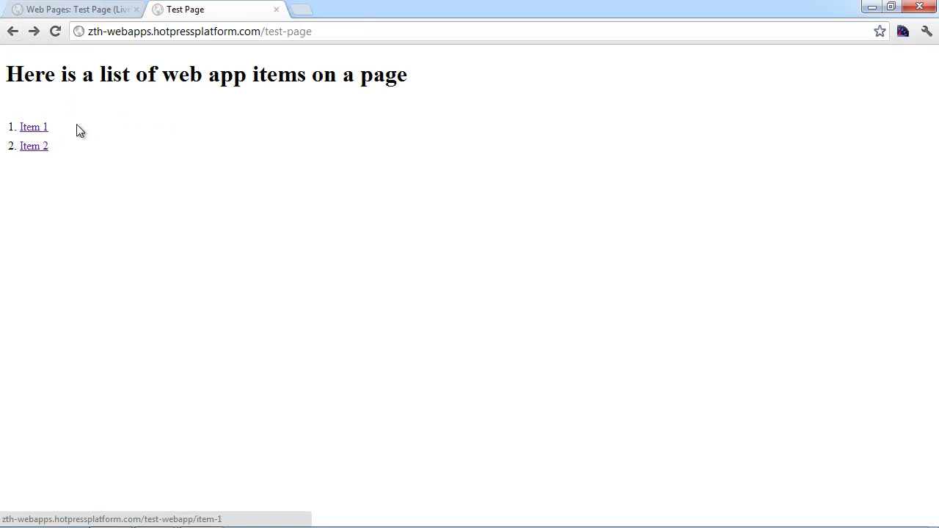